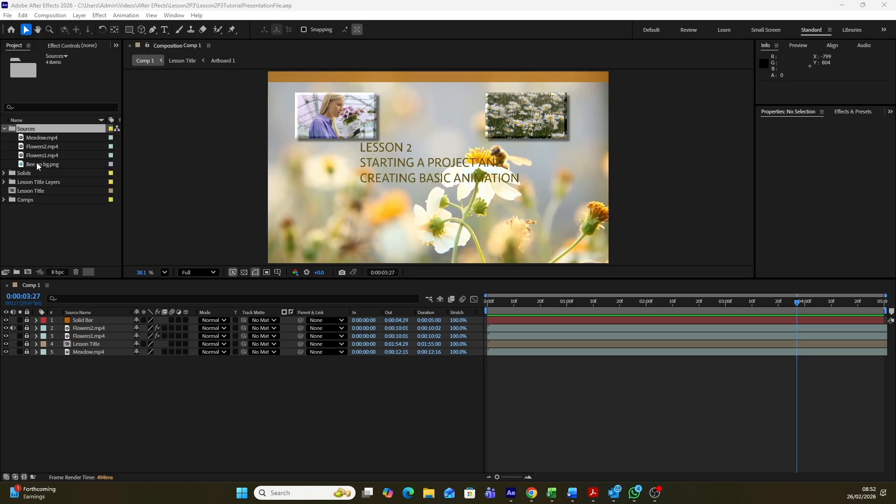
- Open the Bee no bg.png footage, compare it with the transparency grid on and off, and close the footage view
{"action": "double_click", "coordinate": [36, 164]}
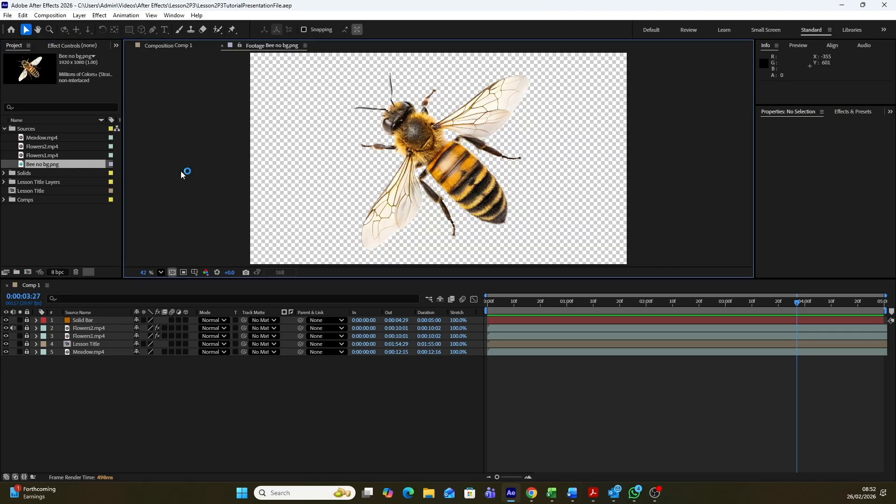
{"action": "left_click", "coordinate": [172, 273]}
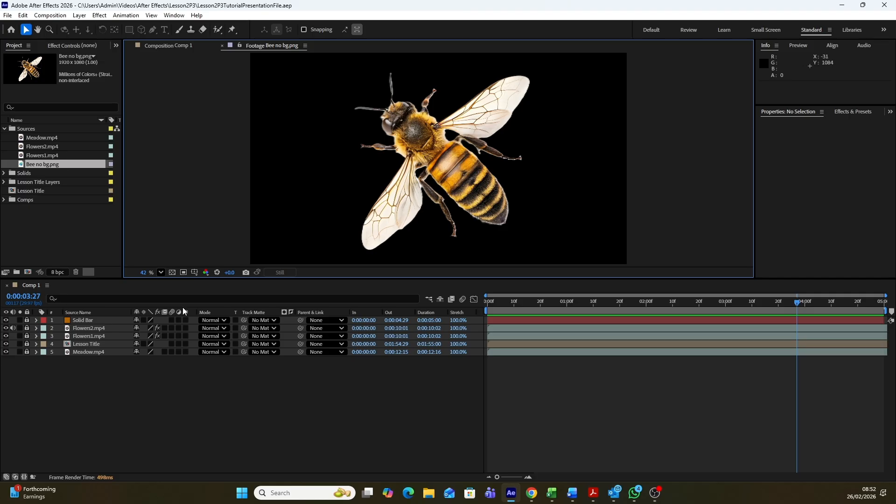
{"action": "left_click", "coordinate": [172, 273]}
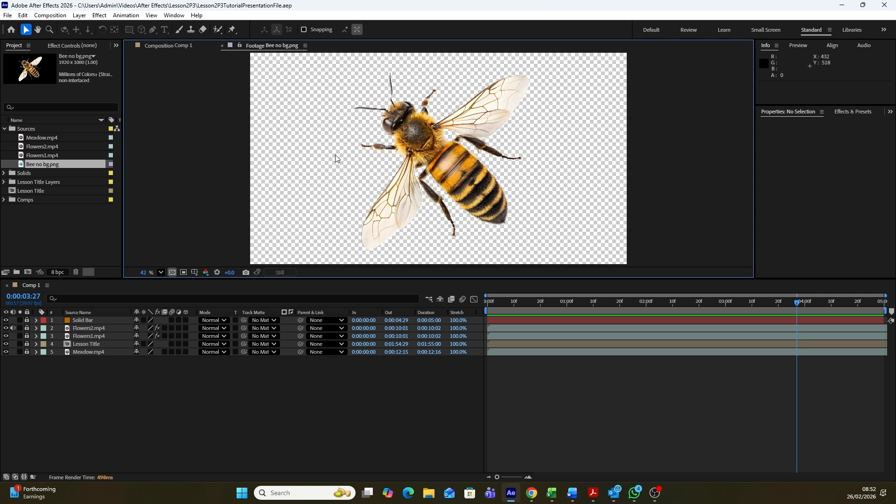
{"action": "left_click", "coordinate": [172, 273]}
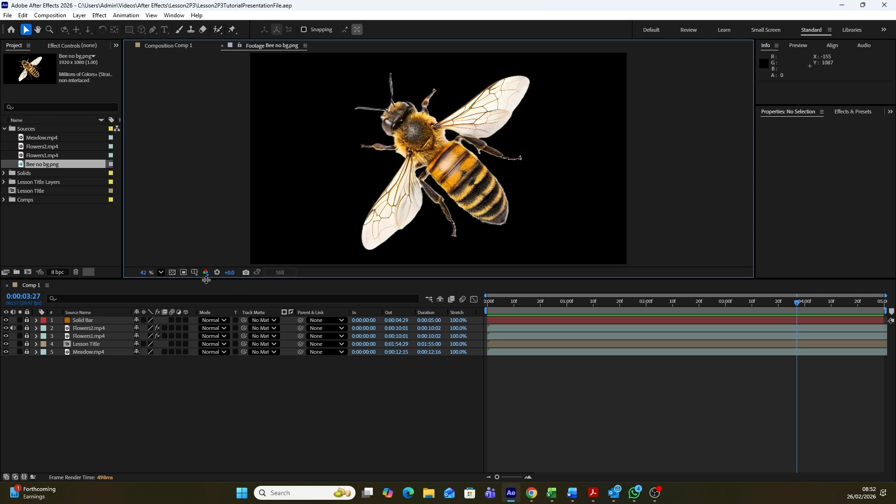
{"action": "left_click", "coordinate": [222, 45]}
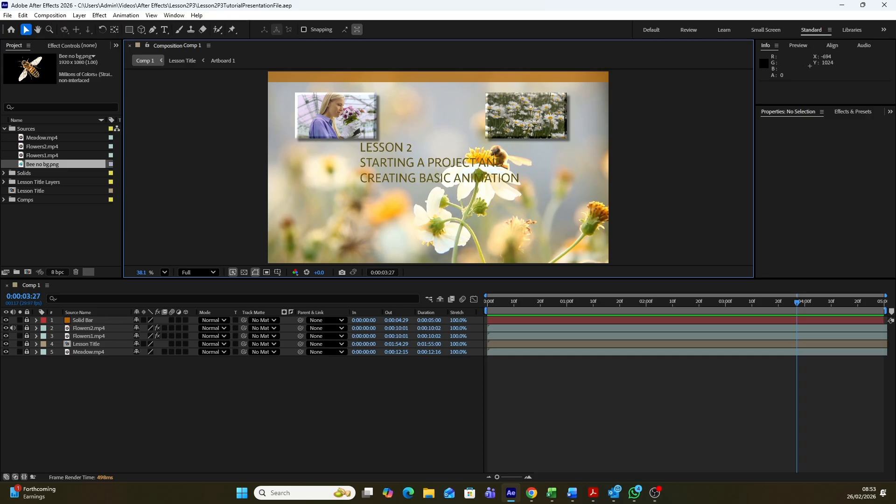
- Add Bee no bg.png to Comp 1 between Flowers1.mp4 and Lesson Title, trying the layer above Flowers1.mp4 before restoring its order
{"action": "left_click", "coordinate": [31, 164]}
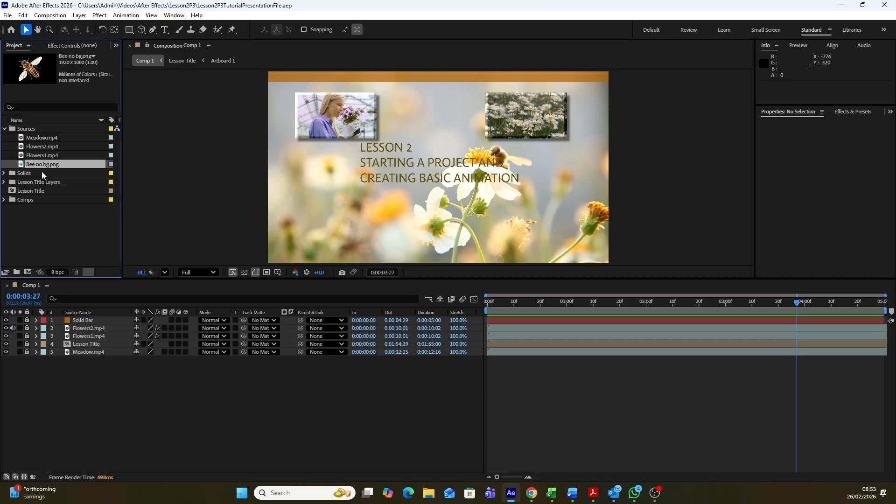
{"action": "left_click_drag", "start_coordinate": [40, 170], "coordinate": [368, 172]}
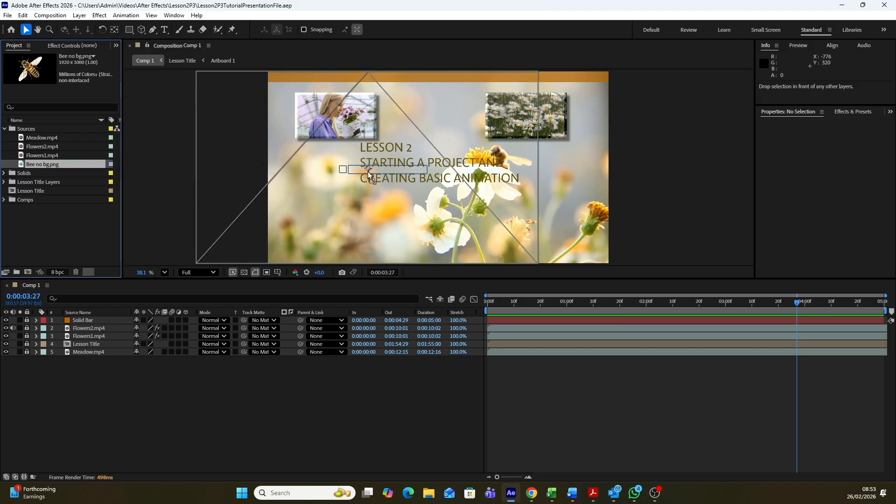
{"action": "left_click_drag", "start_coordinate": [367, 172], "coordinate": [110, 327]}
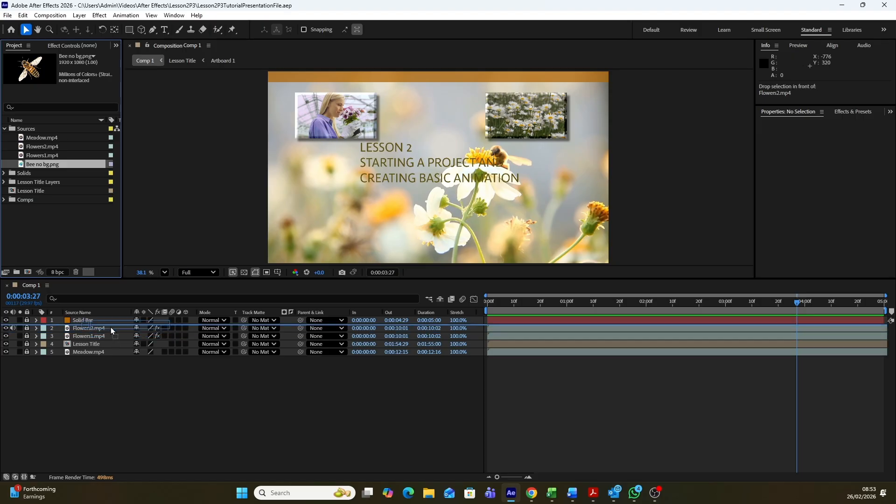
{"action": "left_click_drag", "start_coordinate": [110, 327], "coordinate": [111, 344]}
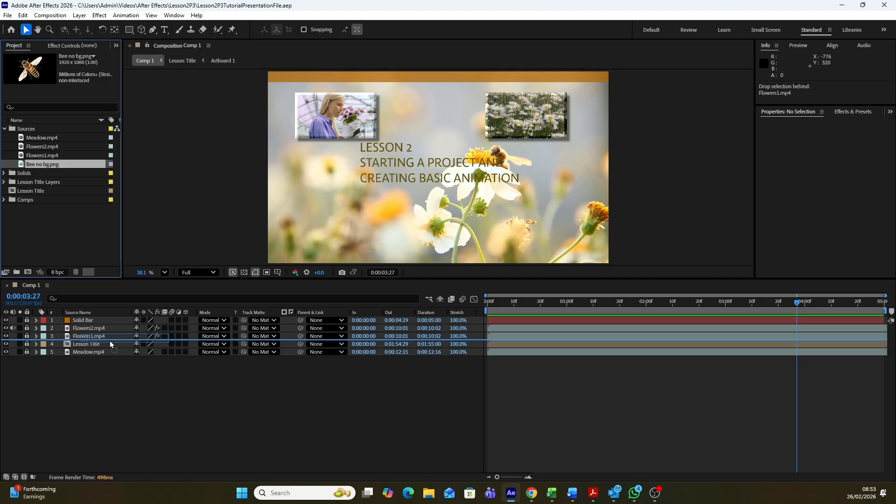
{"action": "left_click_drag", "start_coordinate": [110, 340], "coordinate": [111, 341]}
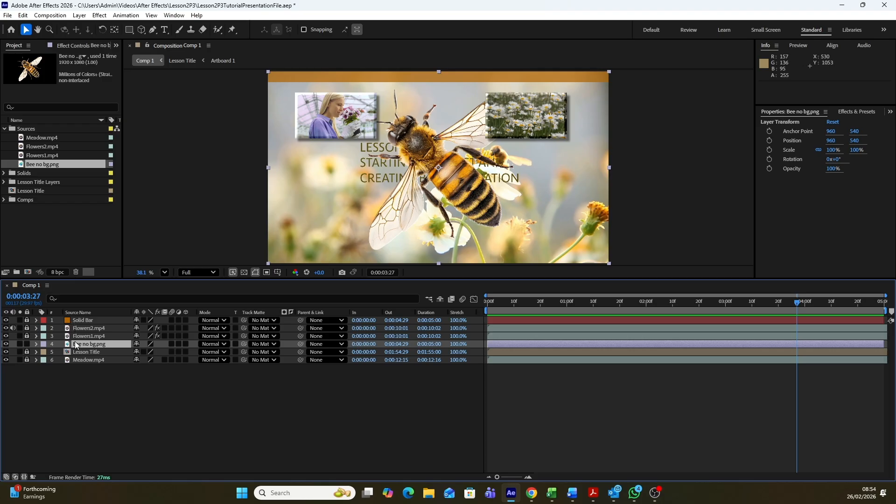
{"action": "left_click_drag", "start_coordinate": [81, 351], "coordinate": [83, 332]}
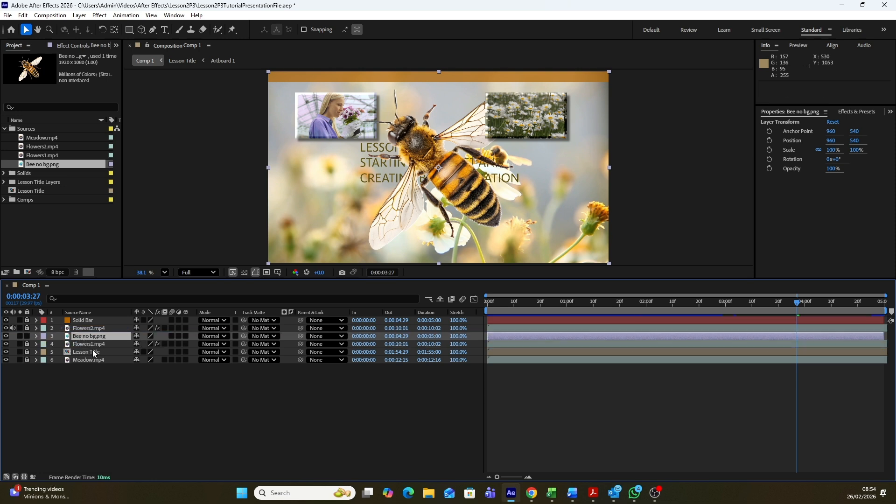
{"action": "left_click_drag", "start_coordinate": [92, 338], "coordinate": [95, 349]}
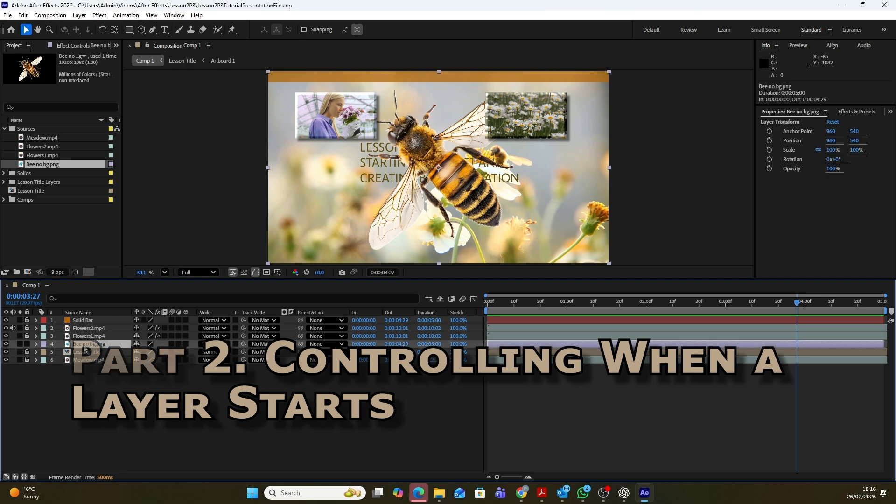
- Replace the bee layer with a new Bee no bg.png layer between Solid Bar and Flowers2.mp4, starting at 0:00:01:00
{"action": "key", "text": "Delete"}
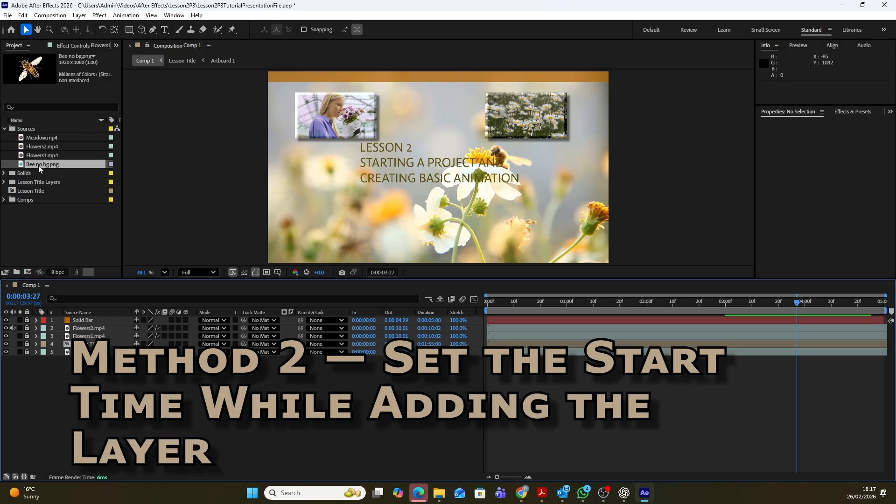
{"action": "left_click_drag", "start_coordinate": [38, 165], "coordinate": [547, 322]}
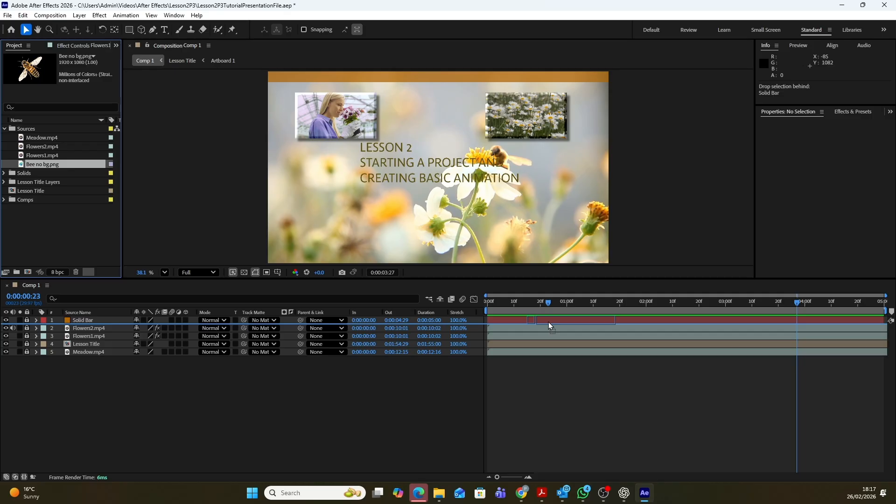
{"action": "left_click_drag", "start_coordinate": [548, 321], "coordinate": [550, 320]}
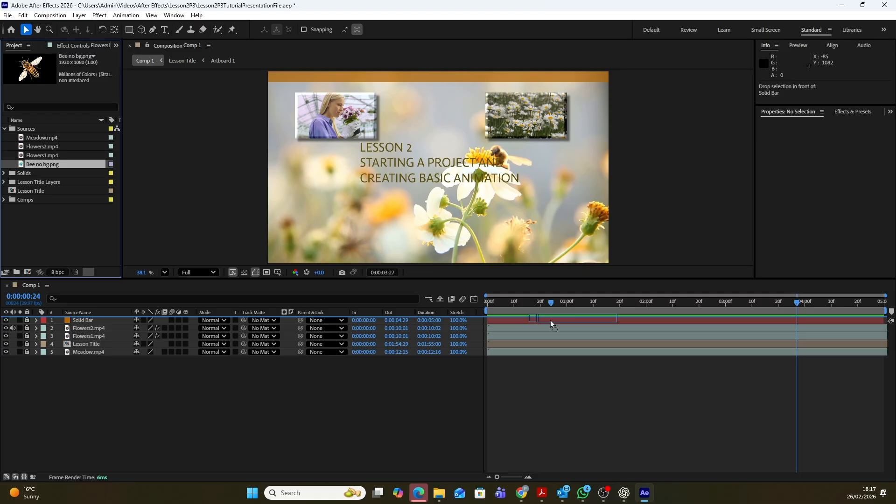
{"action": "mouse_move", "coordinate": [550, 320]}
{"action": "left_mouse_down"}
{"action": "mouse_move", "coordinate": [526, 319]}
{"action": "mouse_move", "coordinate": [558, 317]}
{"action": "mouse_move", "coordinate": [536, 321]}
{"action": "mouse_move", "coordinate": [566, 324]}
{"action": "mouse_move", "coordinate": [561, 339]}
{"action": "mouse_move", "coordinate": [565, 324]}
{"action": "left_mouse_up"}
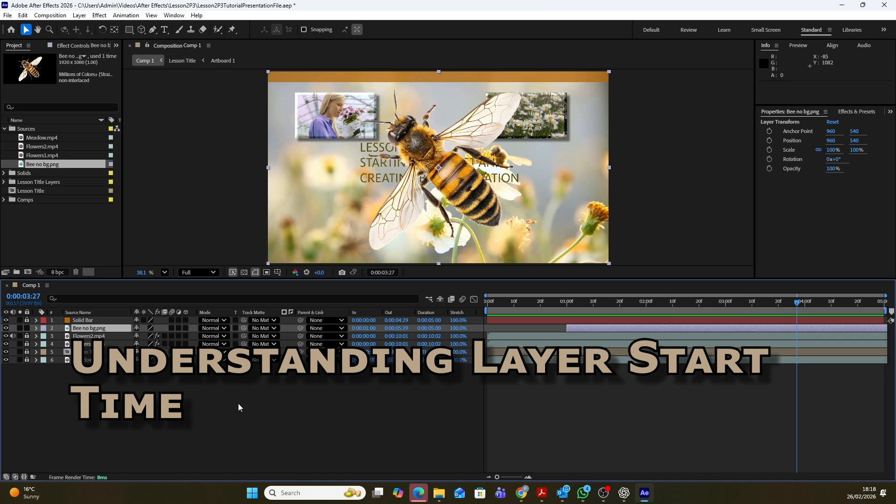
- Scrub the time indicator across the bee layer's start point to check when the bee appears
{"action": "left_click_drag", "start_coordinate": [810, 303], "coordinate": [558, 319]}
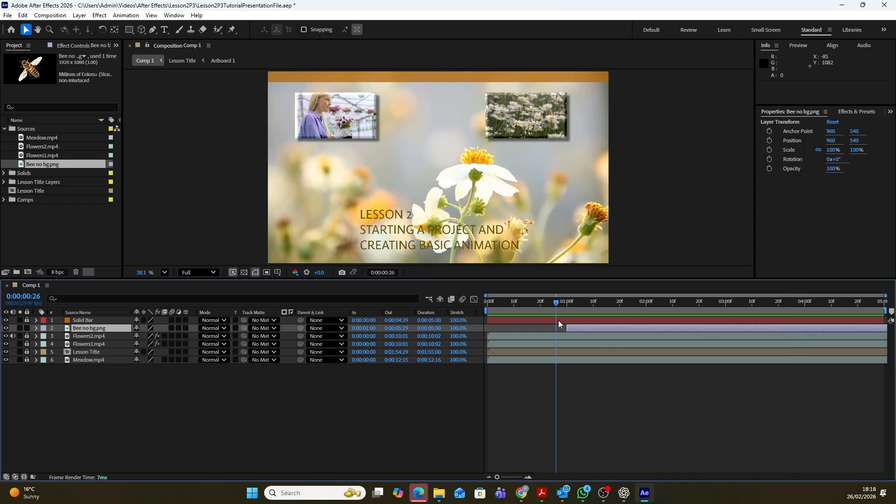
{"action": "left_click_drag", "start_coordinate": [558, 320], "coordinate": [586, 321]}
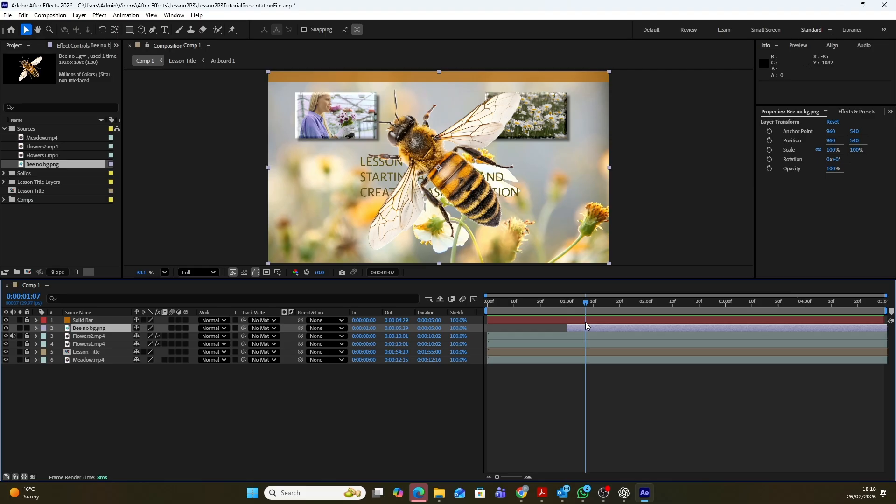
{"action": "mouse_move", "coordinate": [587, 323]}
{"action": "left_mouse_down"}
{"action": "mouse_move", "coordinate": [605, 323]}
{"action": "mouse_move", "coordinate": [595, 320]}
{"action": "left_mouse_up"}
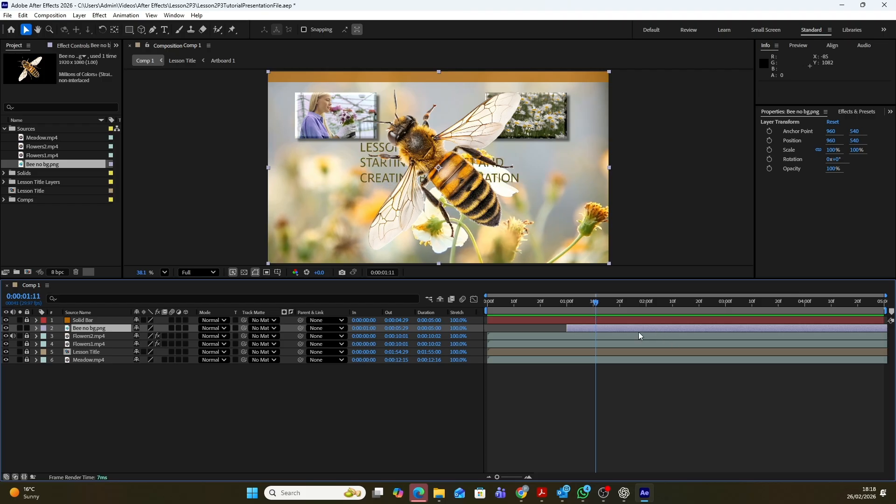
- Shift the bee layer to start at 0:00:00:00 and place it above the Solid Bar layer
{"action": "mouse_move", "coordinate": [652, 326]}
{"action": "left_mouse_down"}
{"action": "mouse_move", "coordinate": [618, 331]}
{"action": "mouse_move", "coordinate": [651, 330]}
{"action": "mouse_move", "coordinate": [629, 329]}
{"action": "mouse_move", "coordinate": [637, 330]}
{"action": "left_mouse_up"}
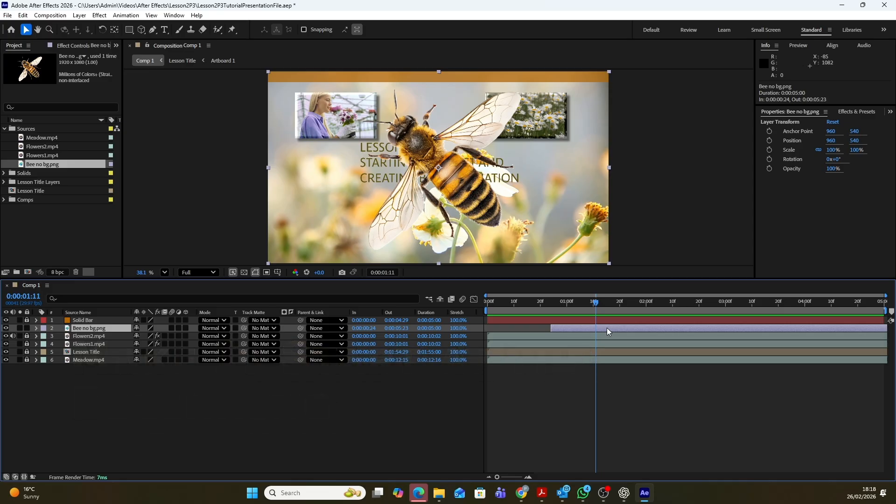
{"action": "key", "text": "alt+Home"}
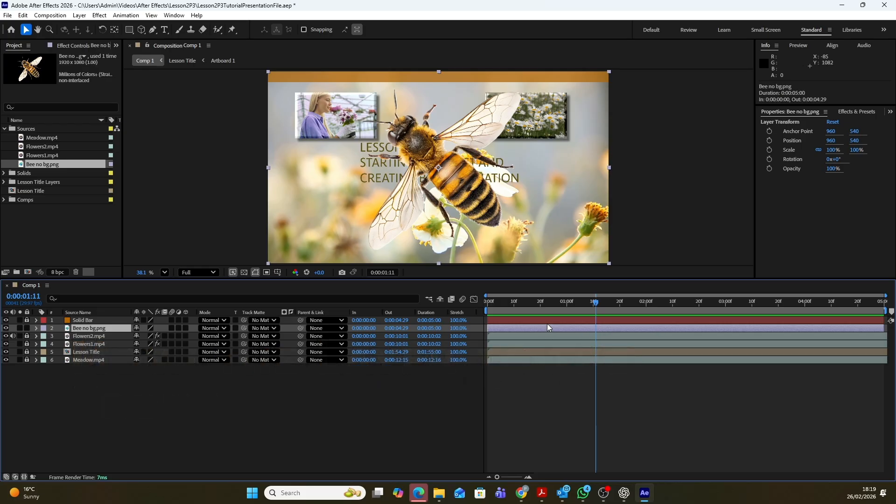
{"action": "left_click_drag", "start_coordinate": [100, 328], "coordinate": [99, 317]}
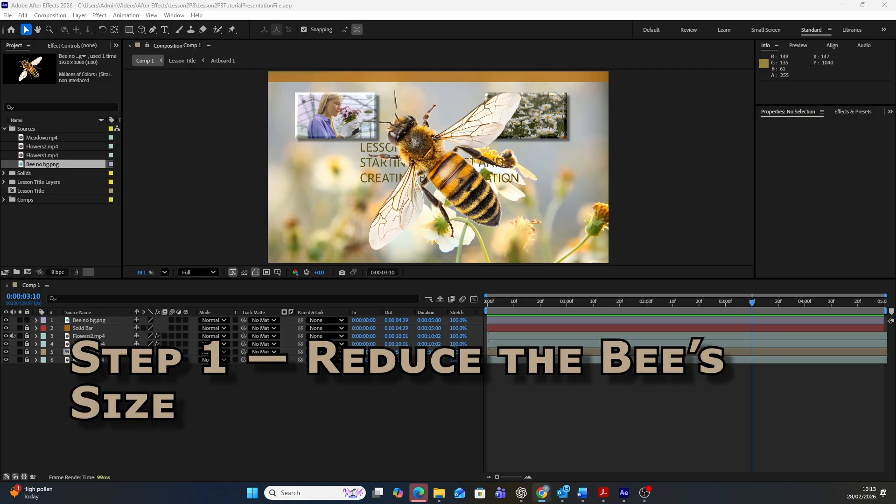
- Set the Bee no bg.png layer's scale to 20%
{"action": "left_click", "coordinate": [530, 322]}
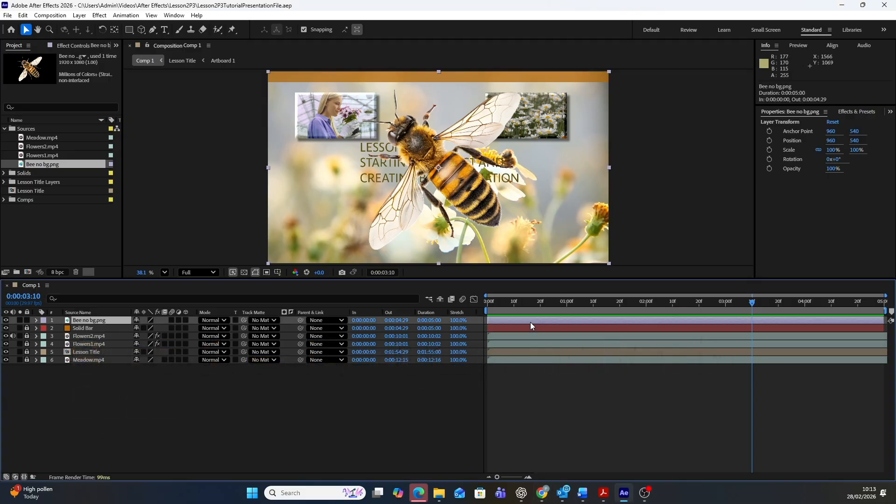
{"action": "key", "text": "s"}
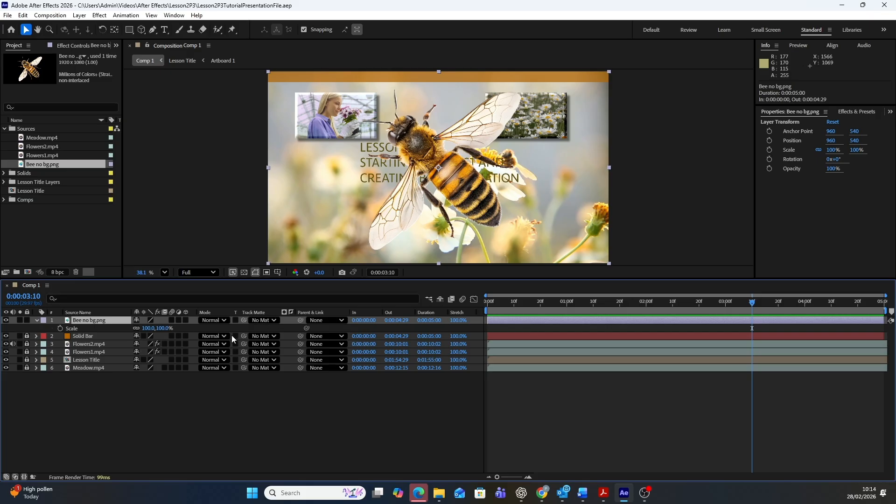
{"action": "left_click", "coordinate": [162, 328]}
{"action": "type", "text": "20"}
{"action": "left_click", "coordinate": [208, 328]}
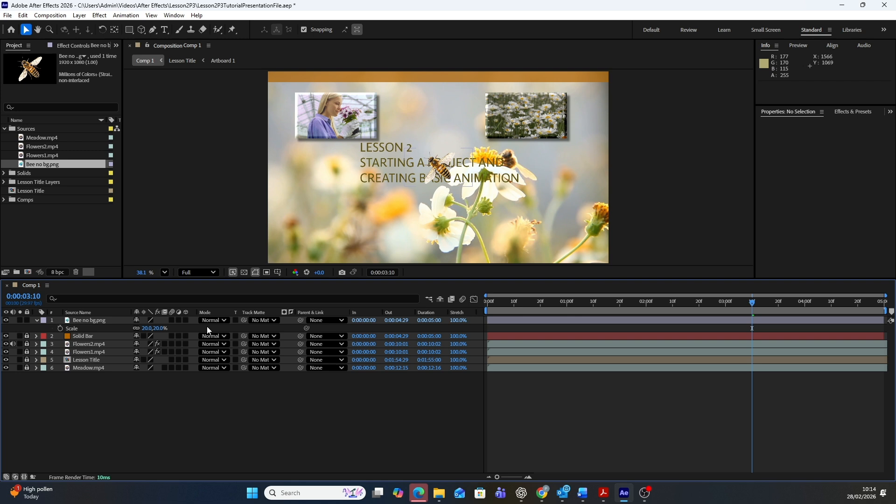
- Set the bee layer's rotation to 138° so that the bee faces the flower
{"action": "left_click", "coordinate": [561, 321]}
{"action": "key", "text": "r"}
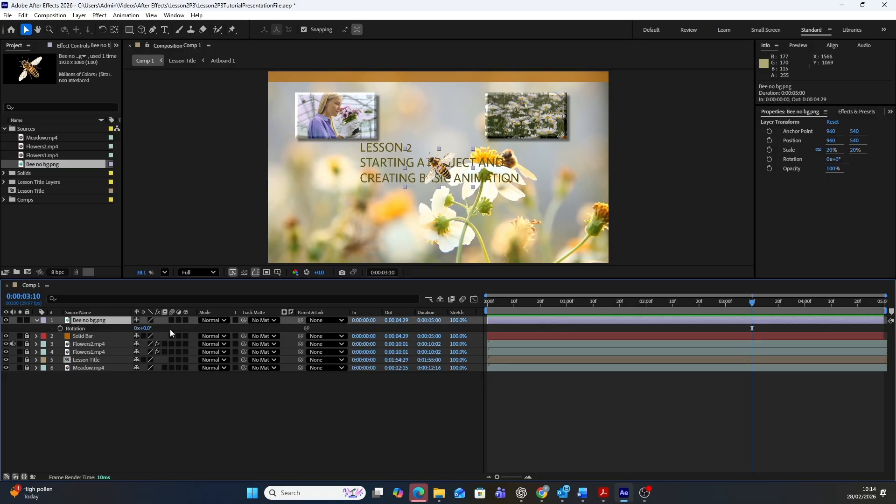
{"action": "left_click_drag", "start_coordinate": [145, 328], "coordinate": [214, 335]}
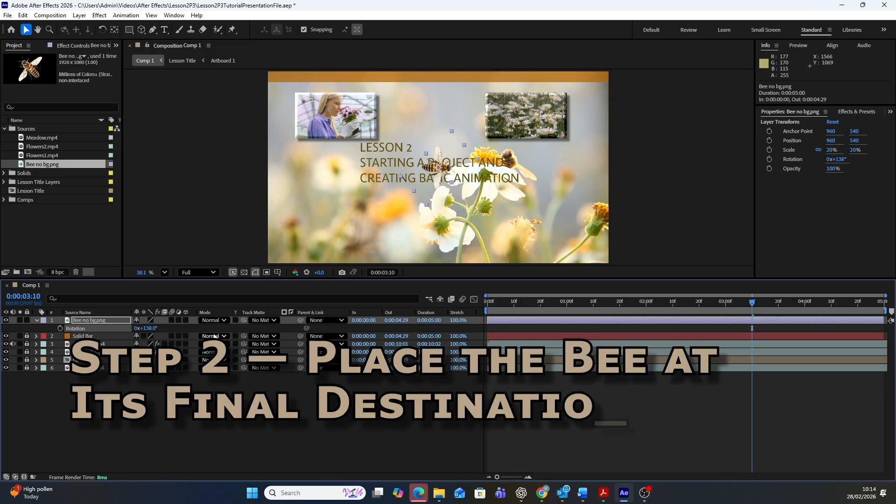
- Scrub from the start of Comp 1 and play the preview from 0:00:02:10 to examine the bee landing in the footage
{"action": "left_click_drag", "start_coordinate": [752, 304], "coordinate": [376, 306]}
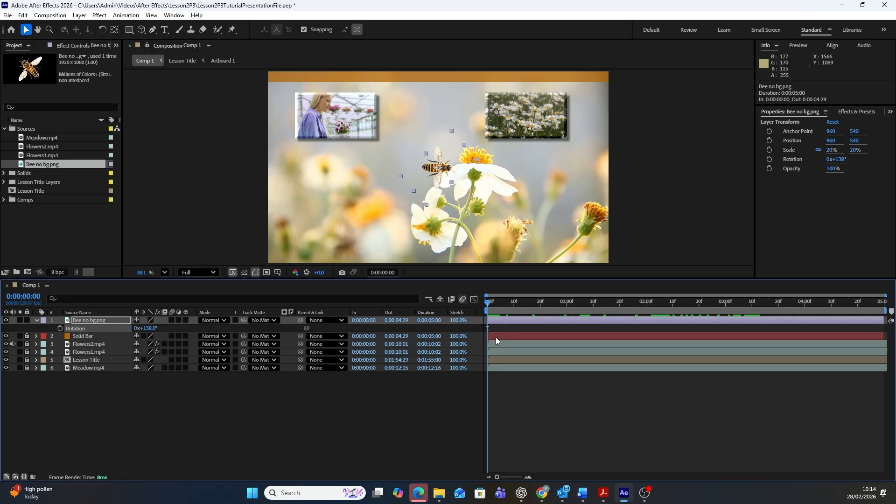
{"action": "left_click", "coordinate": [490, 303]}
{"action": "left_click_drag", "start_coordinate": [489, 304], "coordinate": [672, 318]}
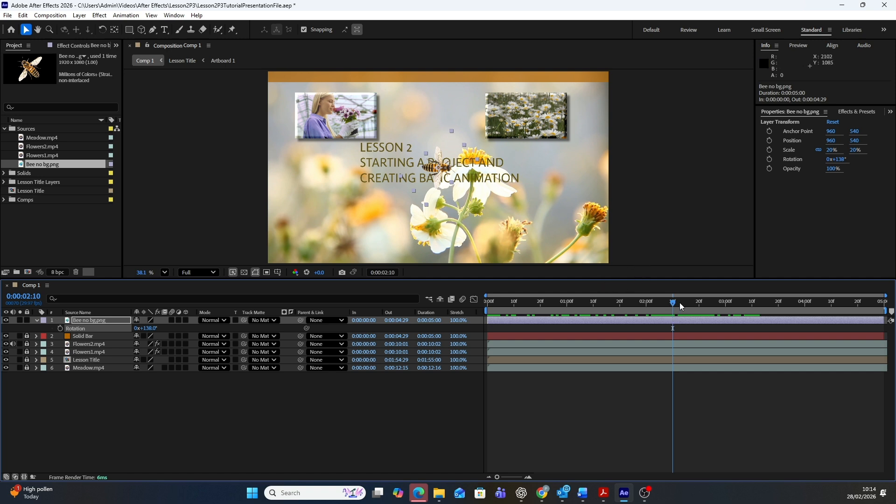
{"action": "left_click", "coordinate": [679, 308]}
{"action": "left_click_drag", "start_coordinate": [678, 309], "coordinate": [673, 304]}
{"action": "key", "text": "space"}
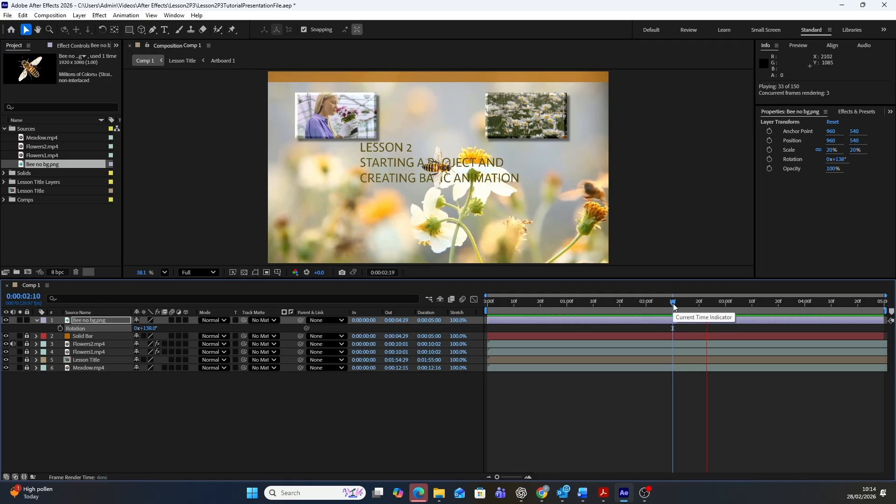
{"action": "key", "text": "space"}
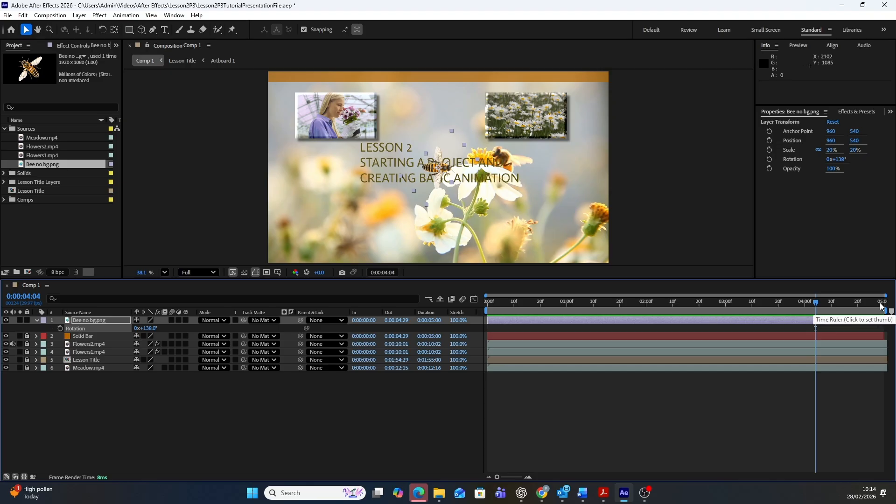
- At 0:00:03:10, turn off snapping and place the bee on the white flower at about position 1233.3, 474.3
{"action": "left_click_drag", "start_coordinate": [820, 306], "coordinate": [751, 305]}
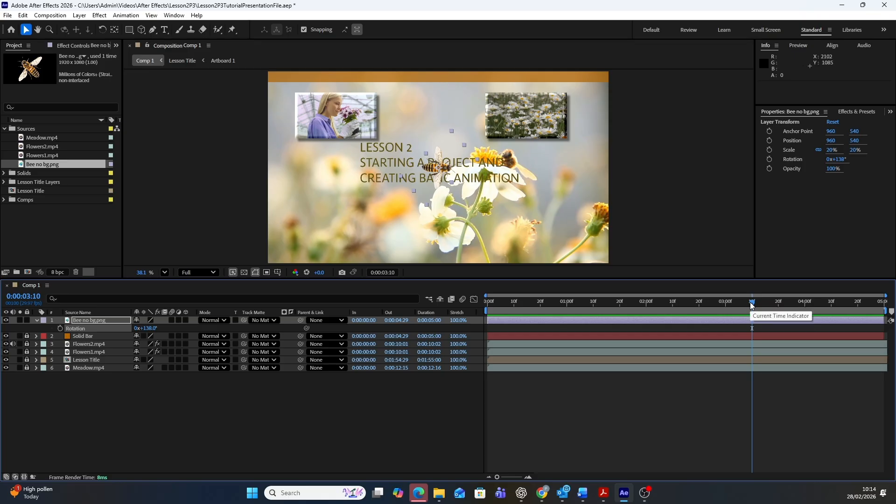
{"action": "left_click", "coordinate": [304, 30]}
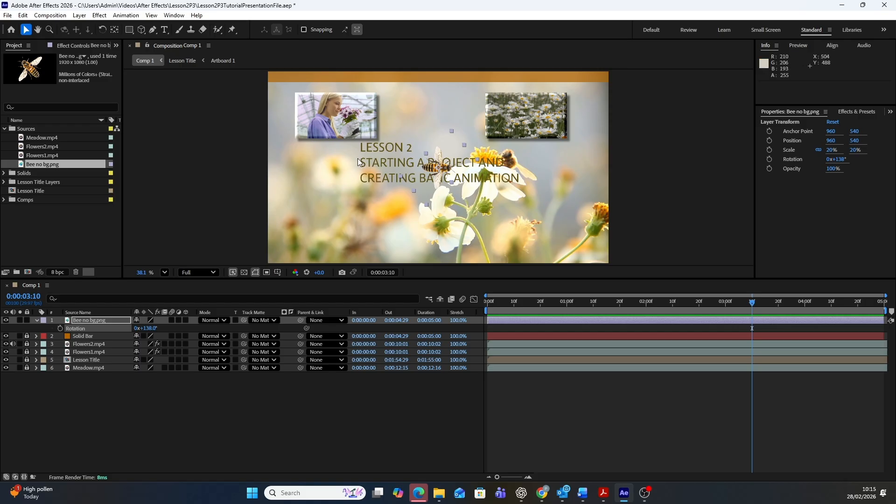
{"action": "left_click_drag", "start_coordinate": [440, 172], "coordinate": [484, 156]}
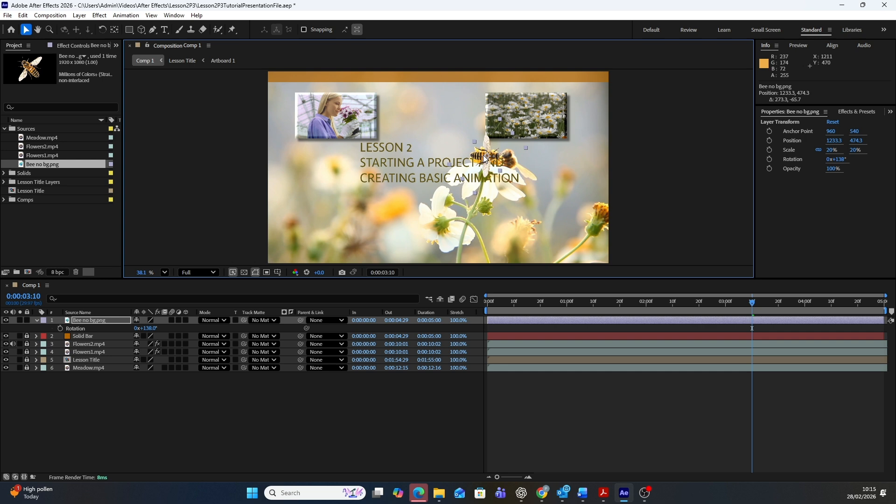
{"action": "key", "text": "Right"}
{"action": "key", "text": "Right"}
{"action": "key", "text": "Left"}
{"action": "key", "text": "Left"}
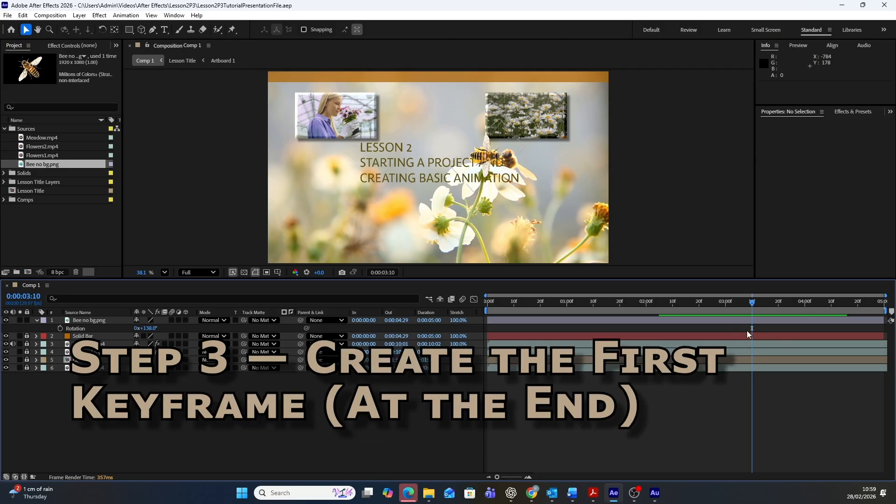
- Reveal the bee layer's Position property and start keyframing it at 0:00:03:10 with the bee on the flower
{"action": "left_click", "coordinate": [745, 322]}
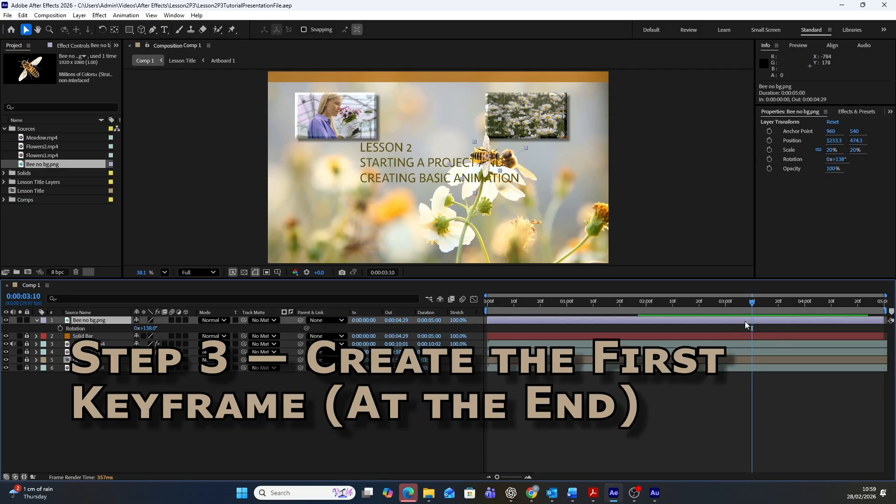
{"action": "key", "text": "p"}
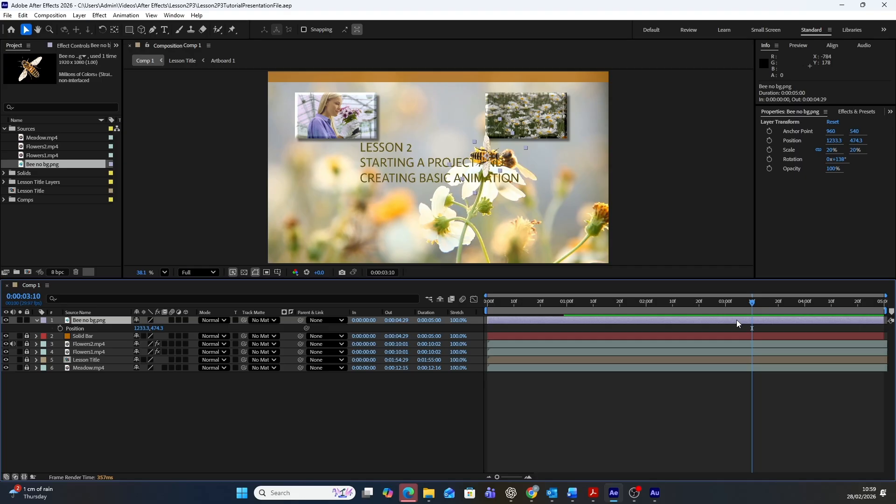
{"action": "left_click", "coordinate": [60, 328]}
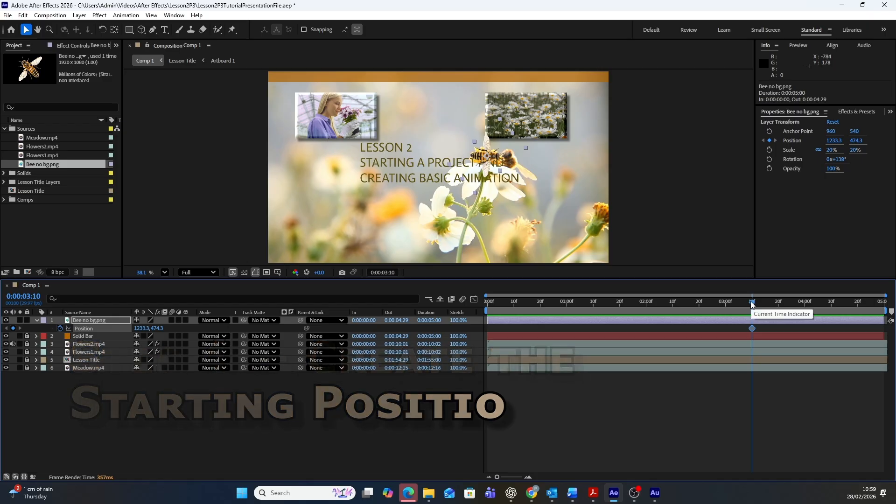
- At 0:00:00:00, move the bee straight out past the frame's left edge to about position -196.2, 479.6
{"action": "key", "text": "Home"}
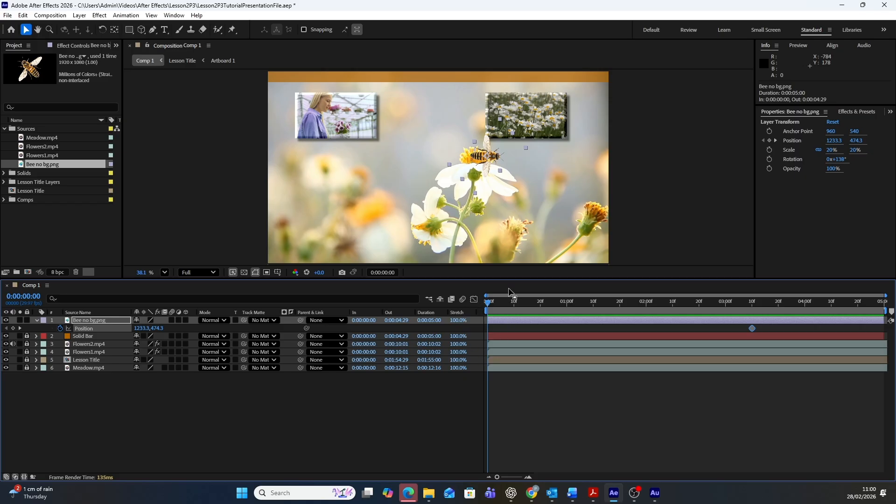
{"action": "left_click", "coordinate": [488, 156]}
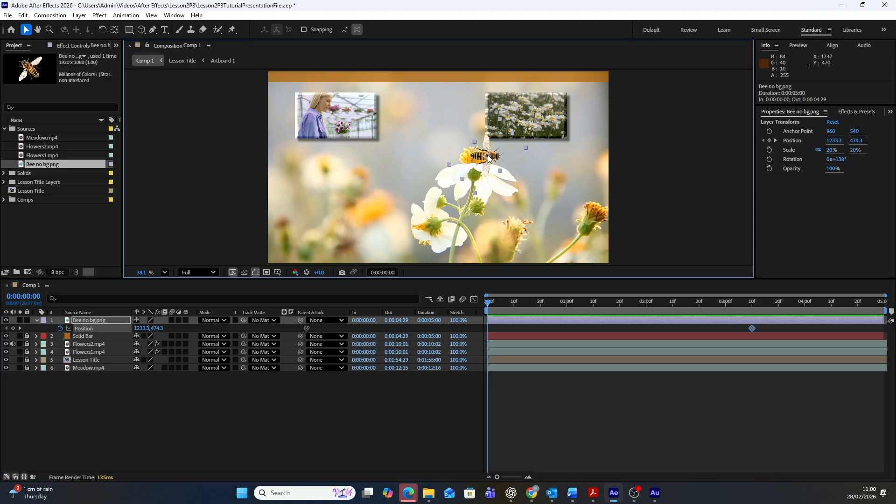
{"action": "left_click_drag", "start_coordinate": [488, 159], "coordinate": [233, 159]}
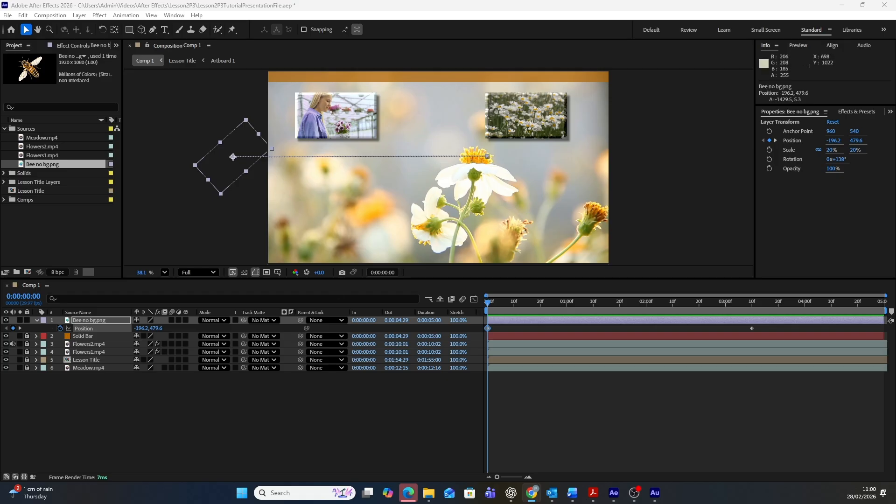
- Preview the bee's straight flight and park the current time at 0:00:01:20 to examine its motion
{"action": "left_click", "coordinate": [488, 423]}
{"action": "key", "text": "space"}
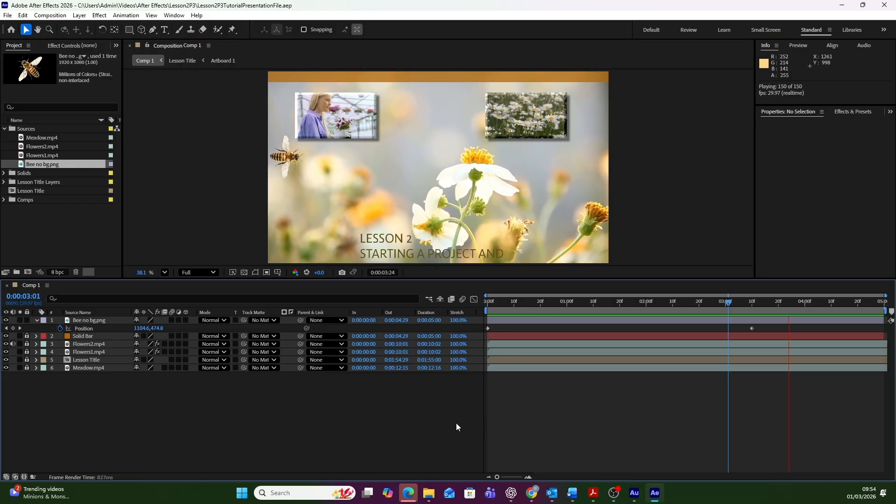
{"action": "left_click_drag", "start_coordinate": [729, 303], "coordinate": [620, 307]}
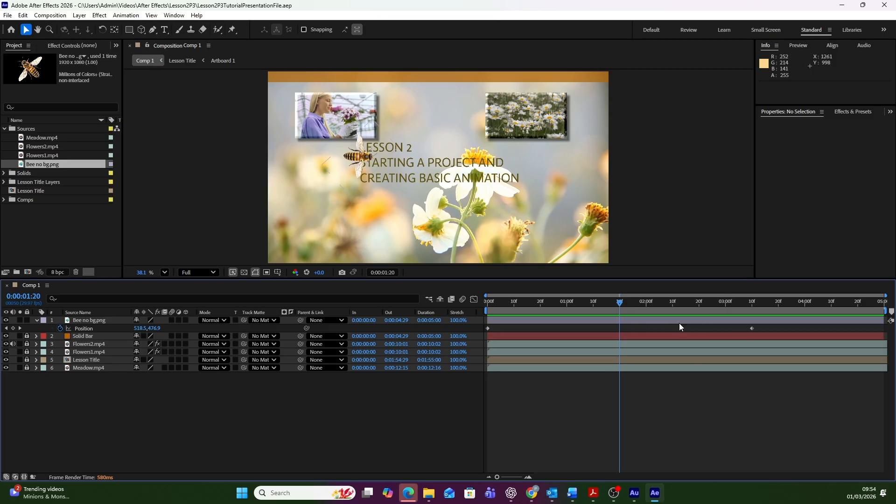
- Set the spatial interpolation of the 0:00:03:10 Position keyframe to Bezier and pull its path handle up to about 1037.1, 141.5
{"action": "left_click", "coordinate": [654, 321]}
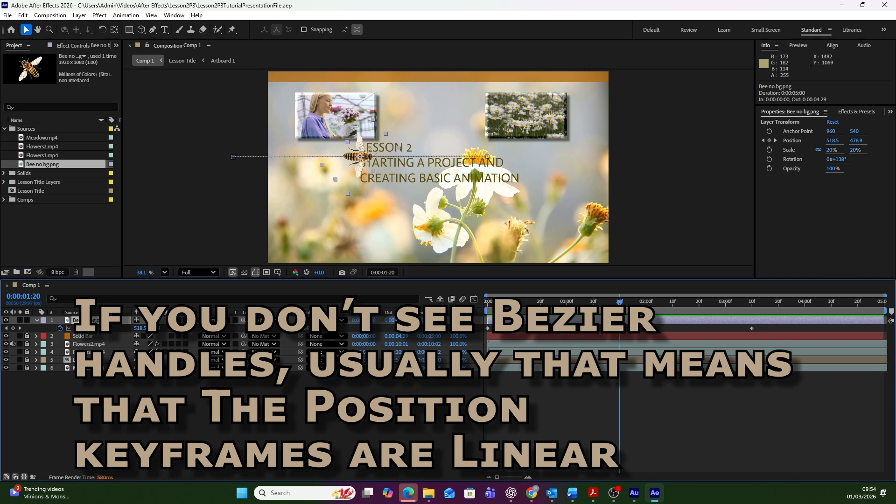
{"action": "left_click", "coordinate": [488, 158]}
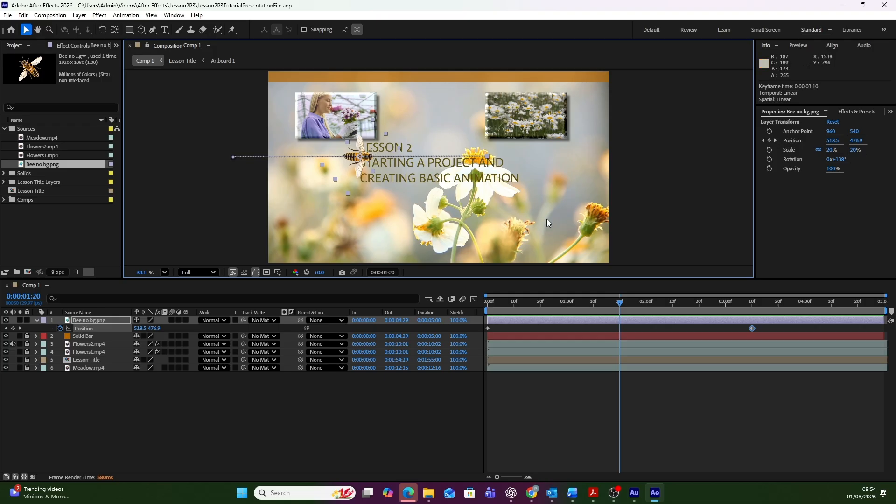
{"action": "left_click", "coordinate": [753, 328]}
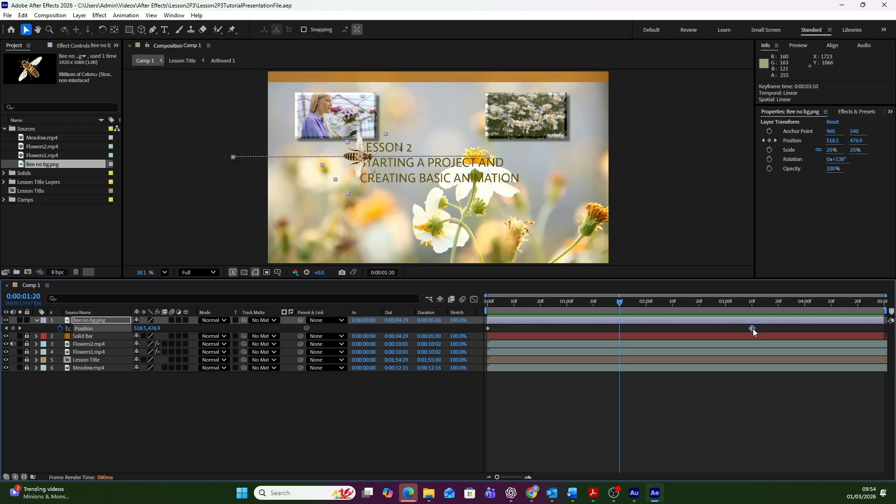
{"action": "right_click", "coordinate": [752, 328]}
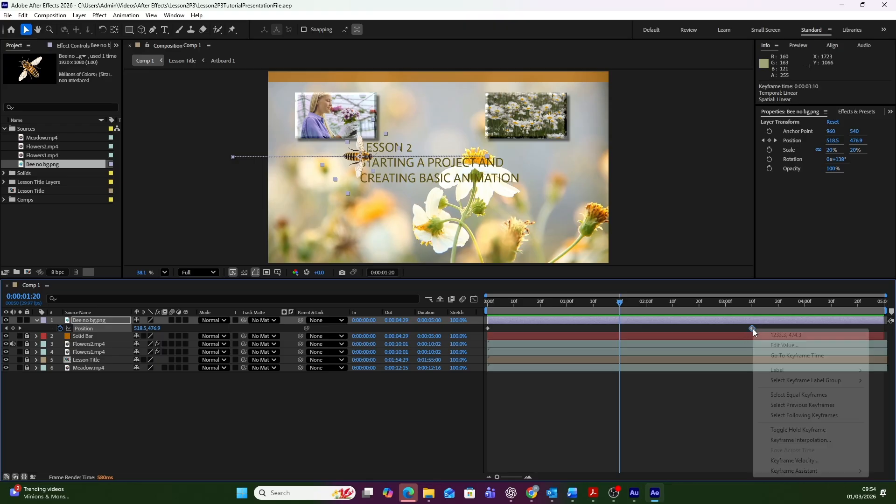
{"action": "left_click", "coordinate": [776, 441]}
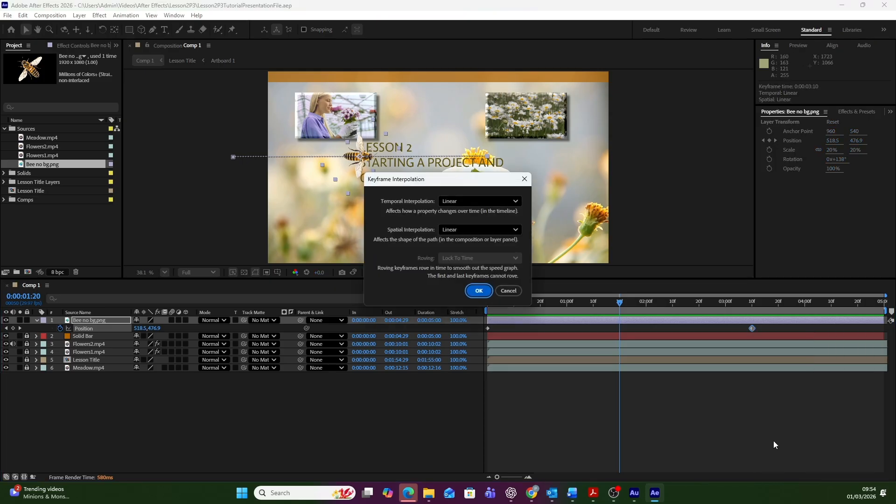
{"action": "left_click", "coordinate": [515, 230]}
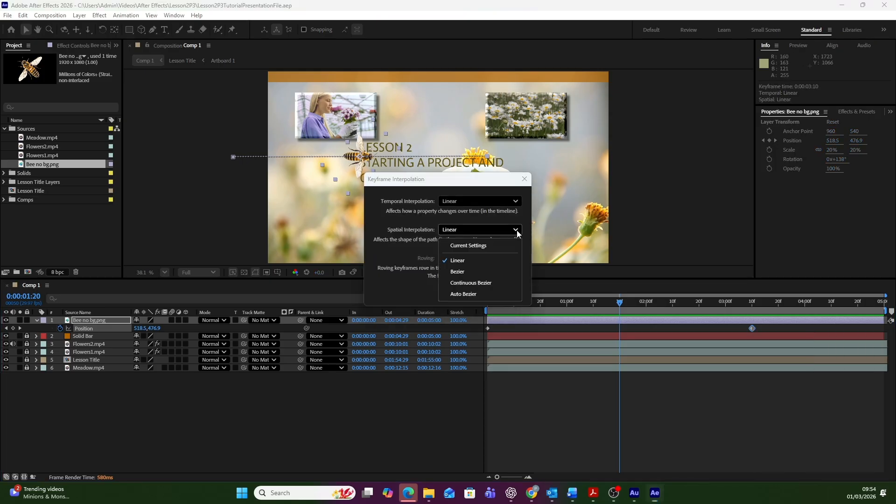
{"action": "left_click", "coordinate": [477, 273]}
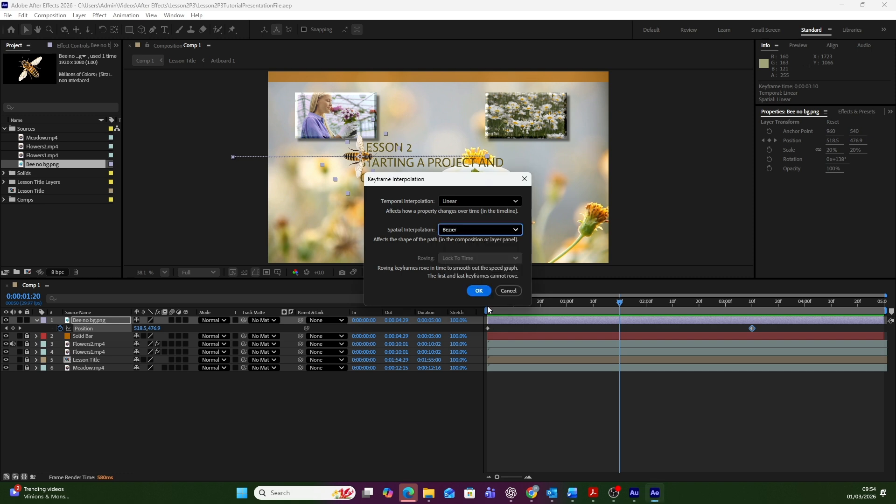
{"action": "left_click", "coordinate": [479, 291]}
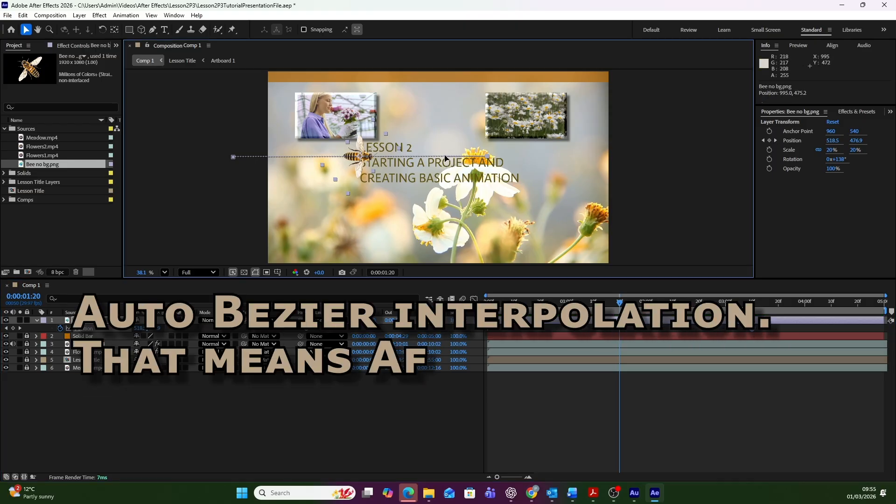
{"action": "left_click_drag", "start_coordinate": [449, 157], "coordinate": [454, 220]}
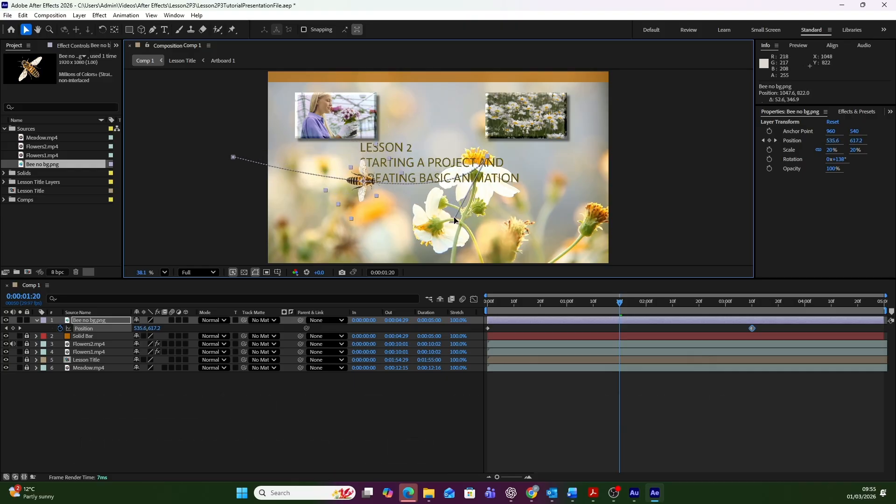
{"action": "left_click_drag", "start_coordinate": [455, 220], "coordinate": [453, 98]}
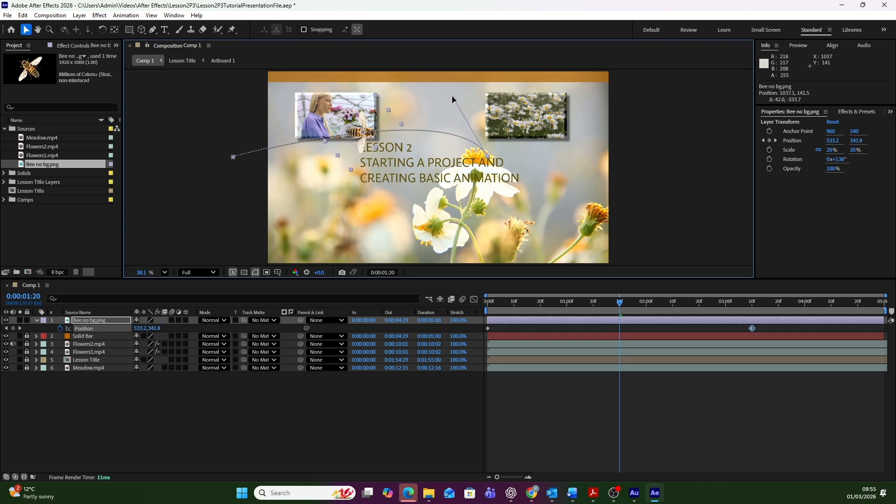
- Set the first Position keyframe's spatial interpolation to Bezier and pull its path handle down to about 383.6, 988.5
{"action": "left_click", "coordinate": [233, 157]}
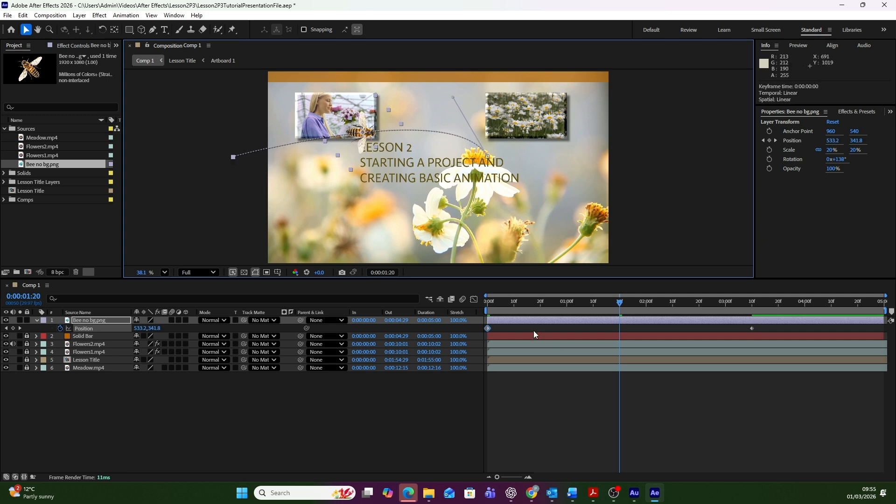
{"action": "right_click", "coordinate": [488, 329]}
{"action": "left_click", "coordinate": [542, 443]}
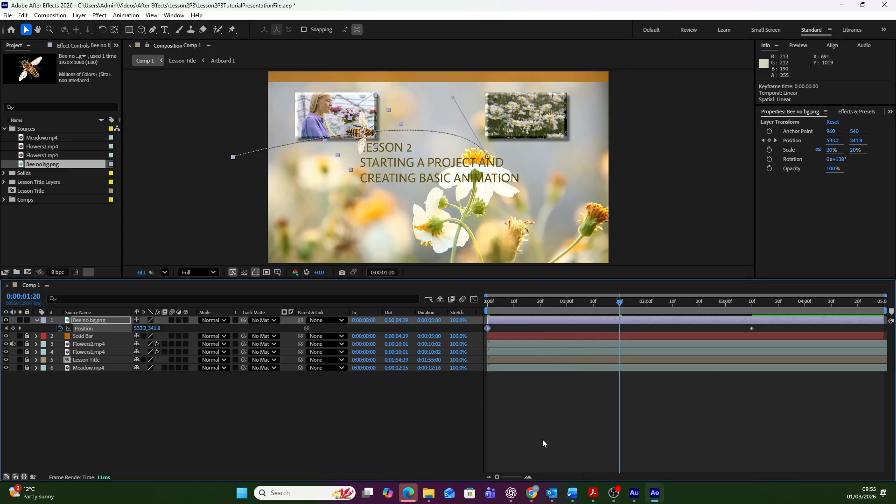
{"action": "left_click", "coordinate": [471, 228]}
{"action": "left_click", "coordinate": [471, 271]}
{"action": "left_click", "coordinate": [480, 288]}
{"action": "left_click_drag", "start_coordinate": [278, 158], "coordinate": [337, 247]}
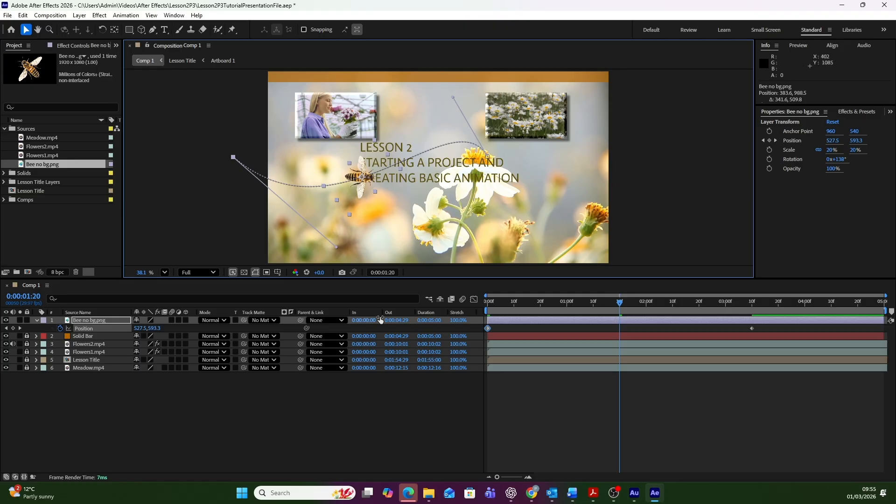
- Deselect the bee layer and play the preview to examine its curved flight path
{"action": "left_click", "coordinate": [572, 432]}
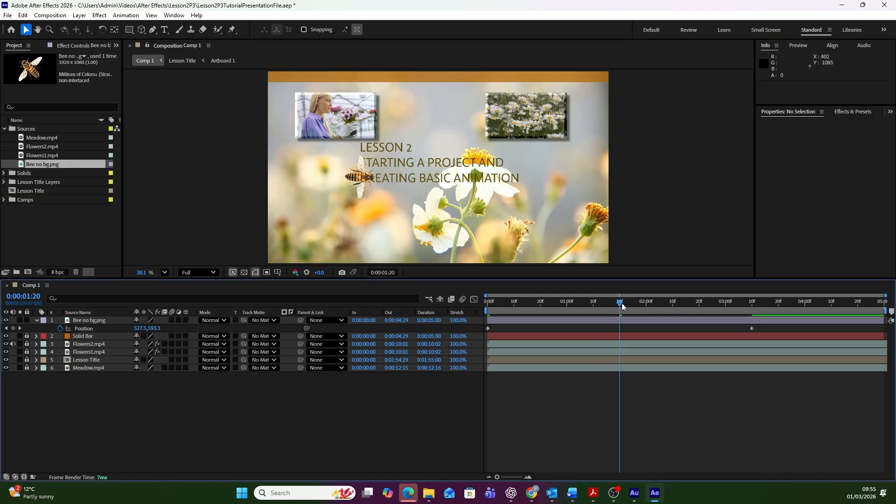
{"action": "key", "text": "space"}
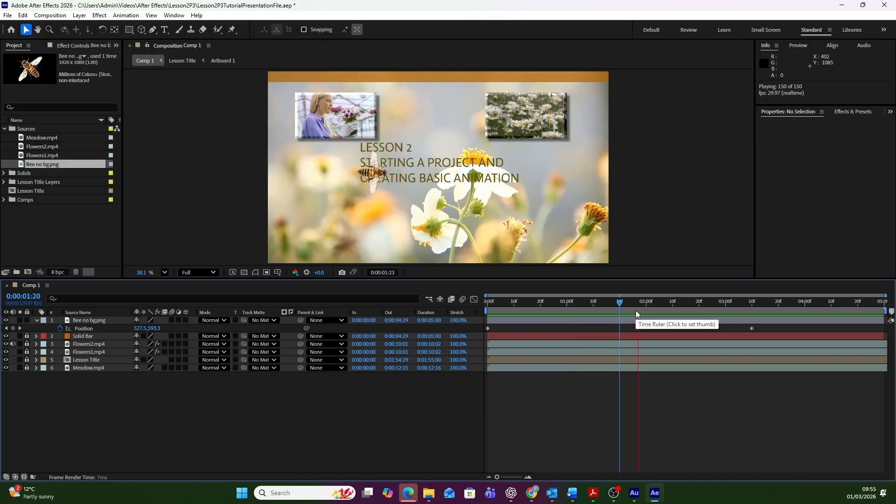
{"action": "key", "text": "space"}
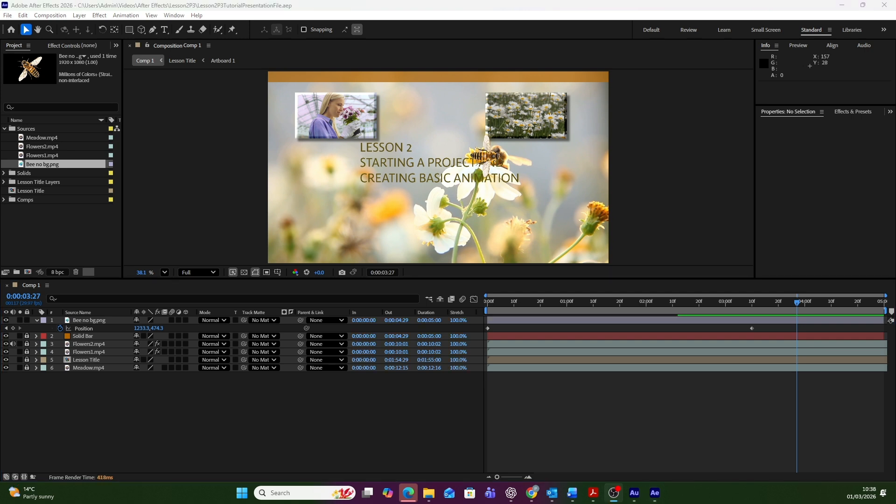
- At 0:00:01:20, add a middle Position keyframe by moving the bee up to about 524.9, 446.1
{"action": "left_click", "coordinate": [240, 386]}
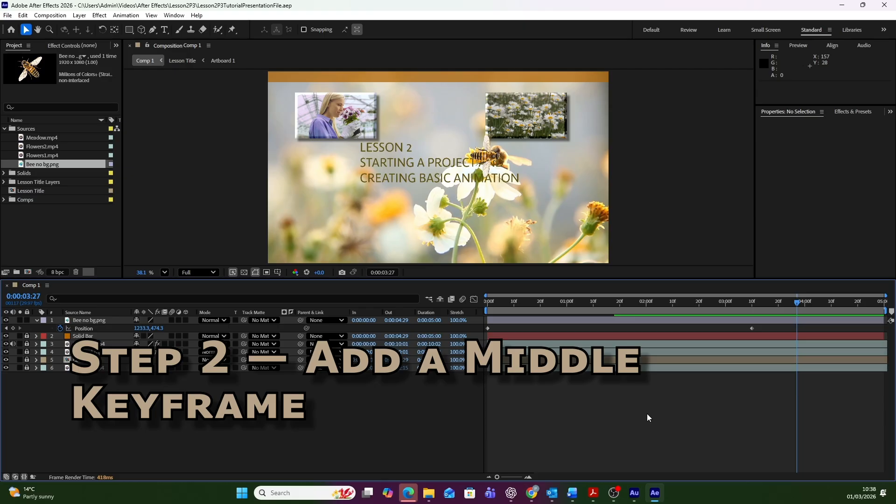
{"action": "left_click_drag", "start_coordinate": [800, 303], "coordinate": [620, 305]}
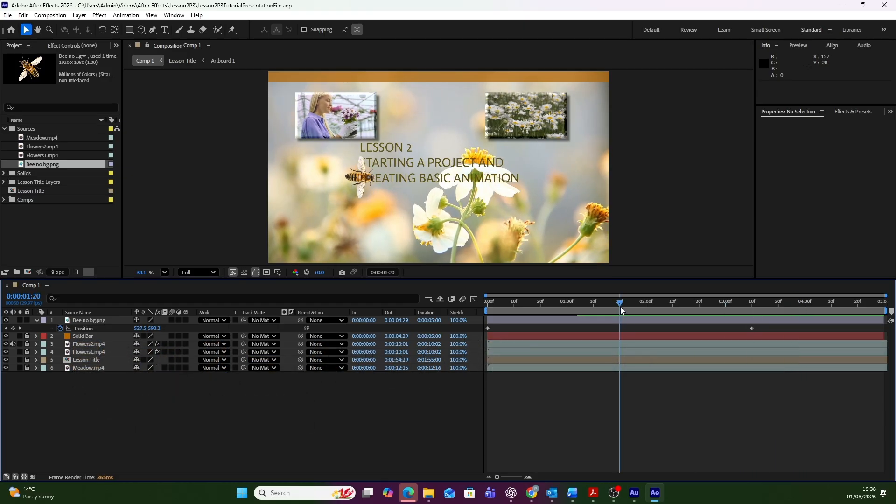
{"action": "left_click", "coordinate": [576, 318]}
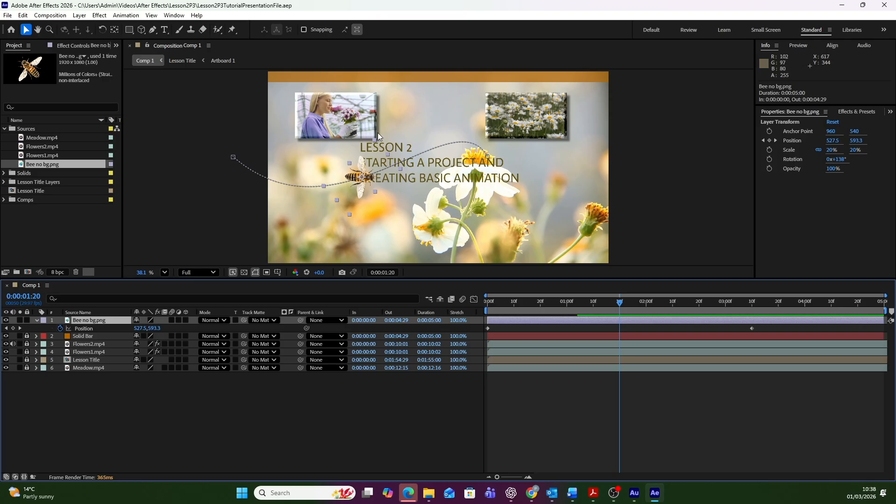
{"action": "left_click_drag", "start_coordinate": [363, 176], "coordinate": [362, 153]}
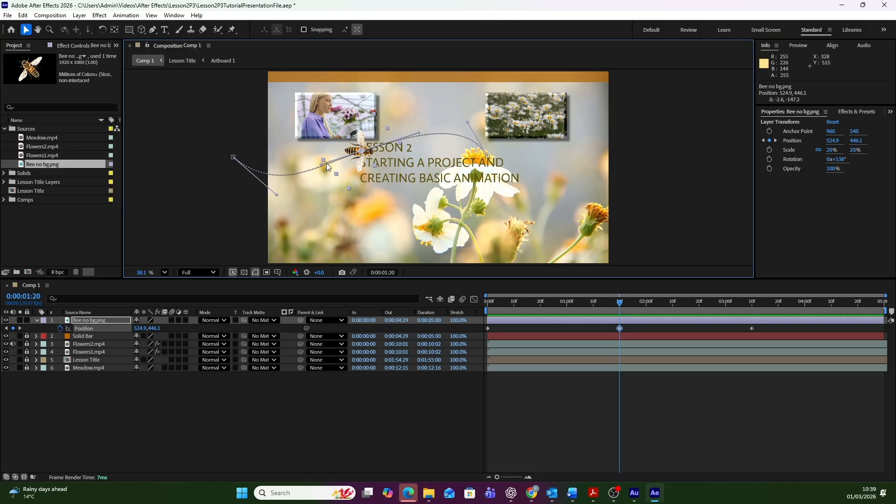
- Reshape the middle keyframe's path handles, incoming to about 438.3, 676.2 and outgoing to about 835.1, 606.2, and preview the flight
{"action": "mouse_move", "coordinate": [320, 162]}
{"action": "left_mouse_down"}
{"action": "mouse_move", "coordinate": [317, 150]}
{"action": "mouse_move", "coordinate": [313, 163]}
{"action": "mouse_move", "coordinate": [334, 186]}
{"action": "mouse_move", "coordinate": [332, 163]}
{"action": "left_mouse_up"}
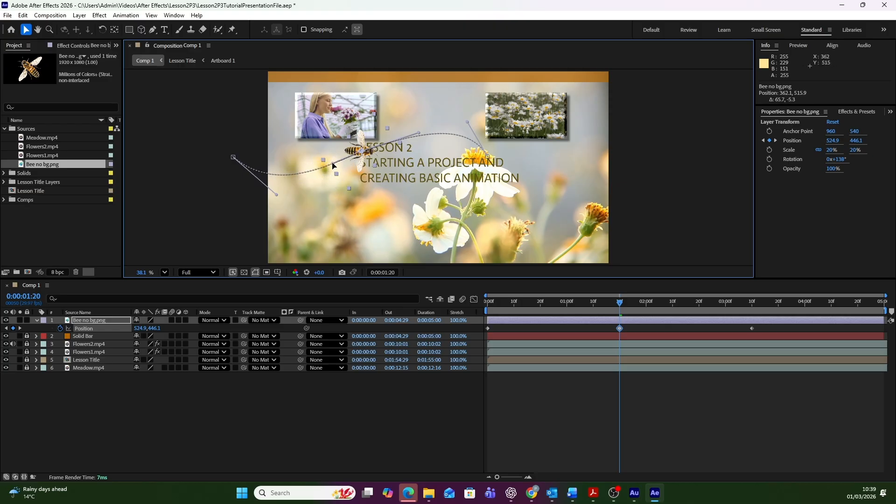
{"action": "left_click_drag", "start_coordinate": [418, 132], "coordinate": [424, 155]}
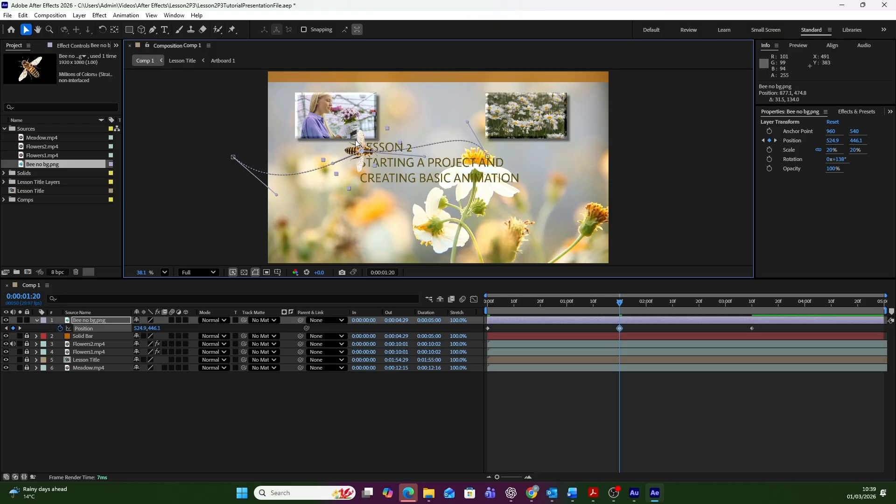
{"action": "left_click", "coordinate": [318, 139]}
{"action": "left_click", "coordinate": [362, 152]}
{"action": "left_click", "coordinate": [332, 165]}
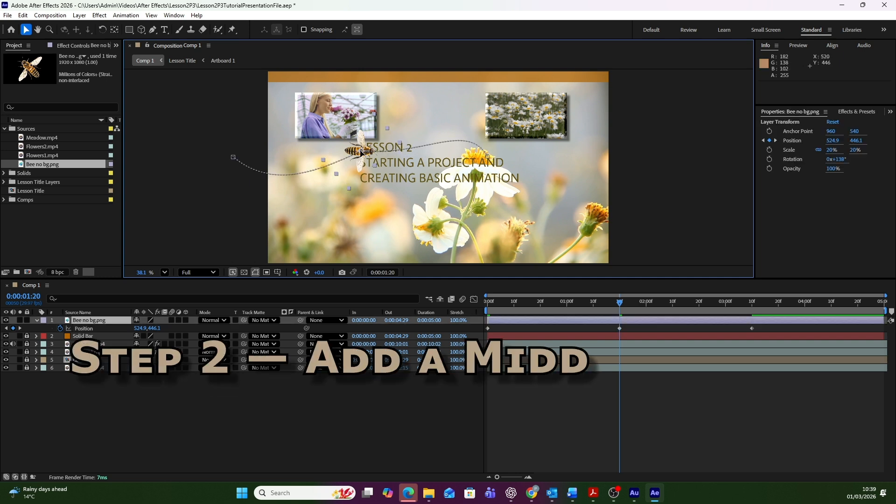
{"action": "left_click_drag", "start_coordinate": [330, 165], "coordinate": [346, 193]}
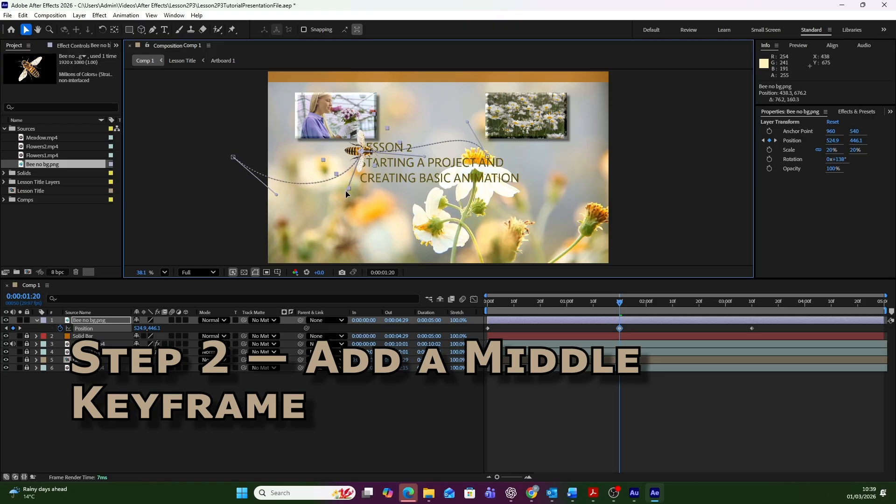
{"action": "left_click_drag", "start_coordinate": [424, 157], "coordinate": [417, 180]}
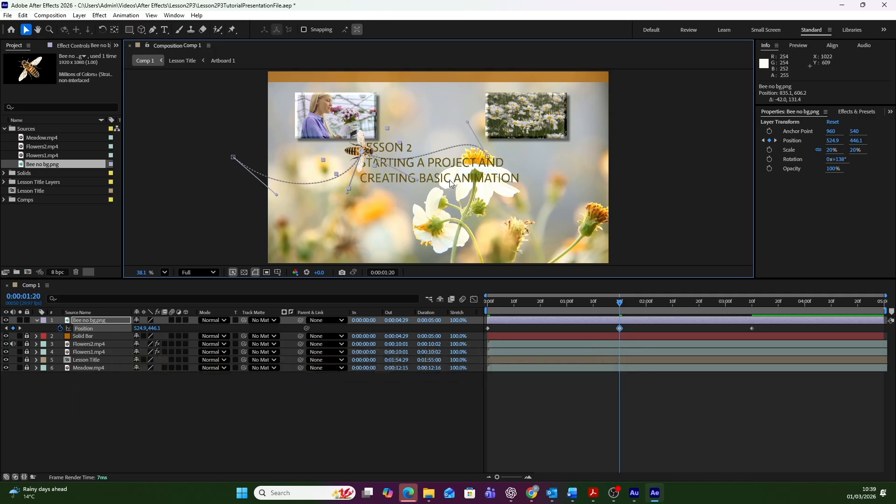
{"action": "key", "text": "space"}
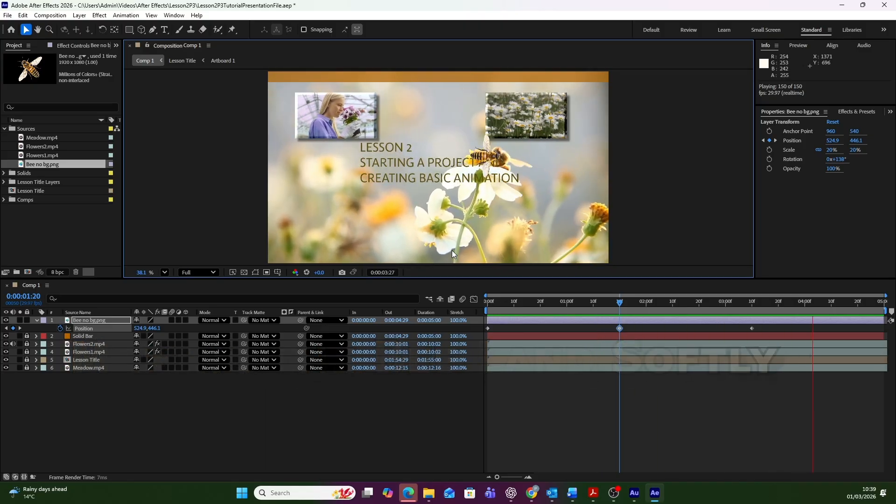
{"action": "key", "text": "space"}
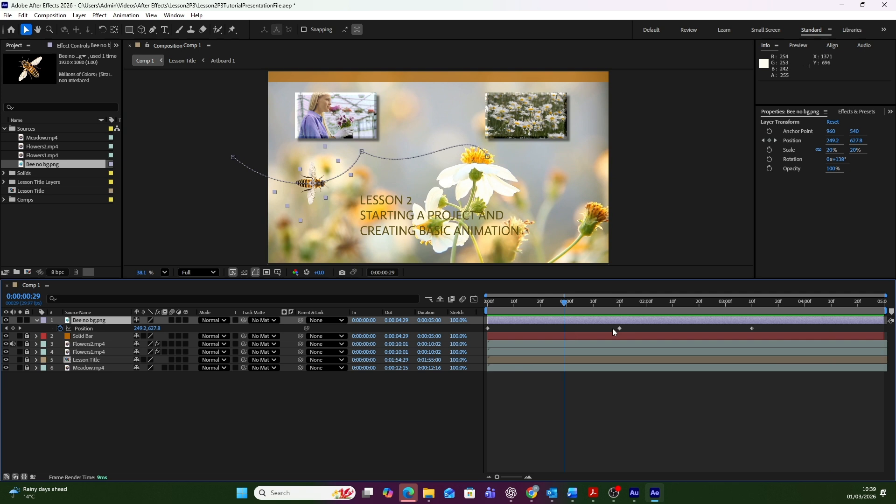
- Apply Easy Ease In to the bee's last Position keyframe at 0:00:03:10 and preview the landing
{"action": "right_click", "coordinate": [751, 328]}
{"action": "left_click", "coordinate": [741, 327]}
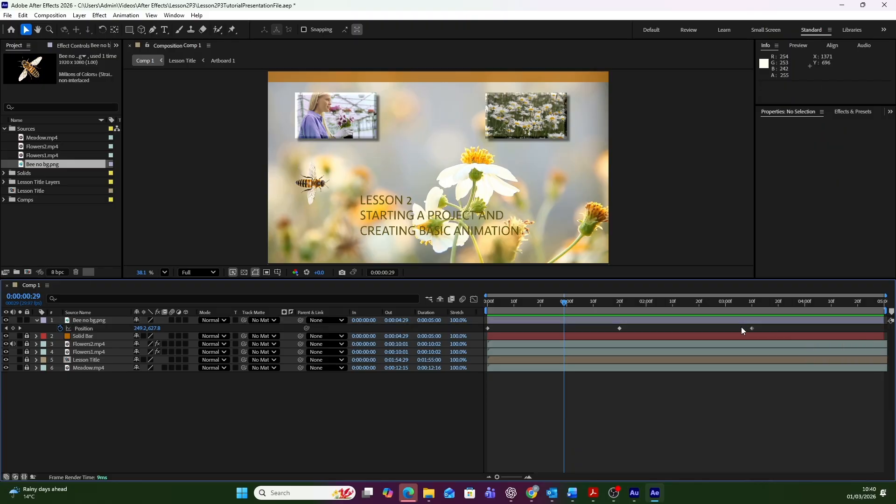
{"action": "left_click", "coordinate": [751, 327]}
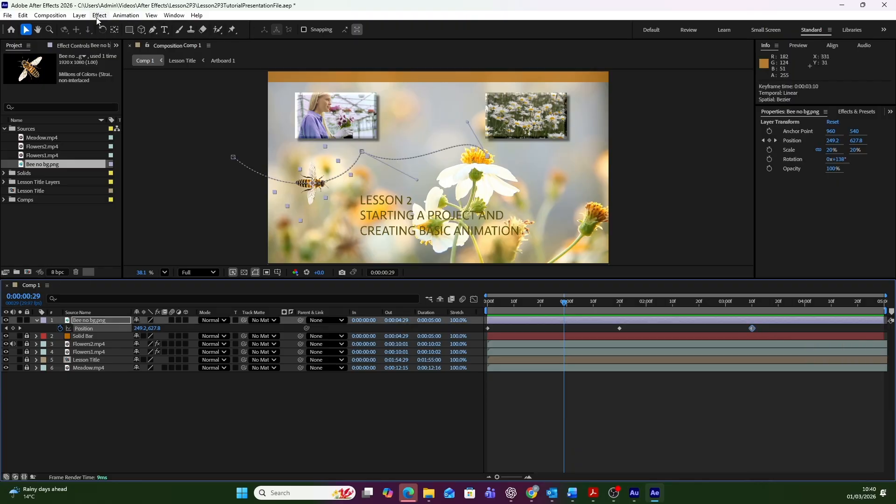
{"action": "left_click", "coordinate": [124, 15]}
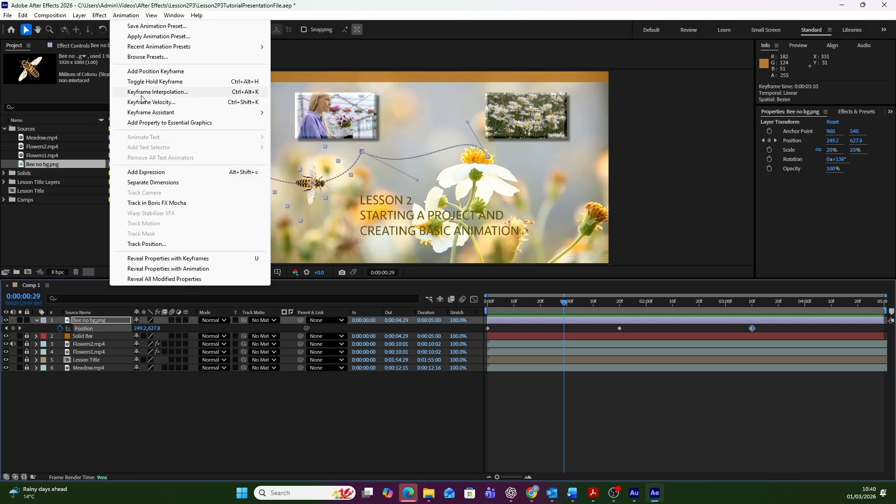
{"action": "mouse_move", "coordinate": [141, 114]}
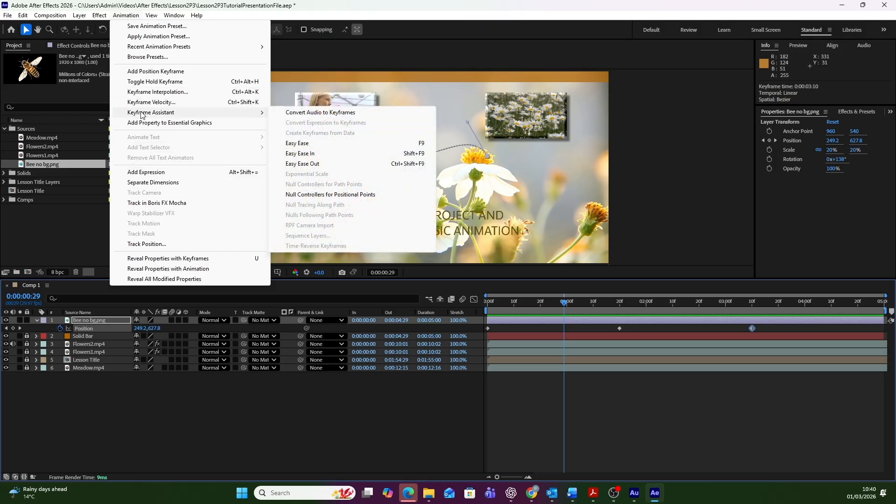
{"action": "left_click", "coordinate": [318, 154]}
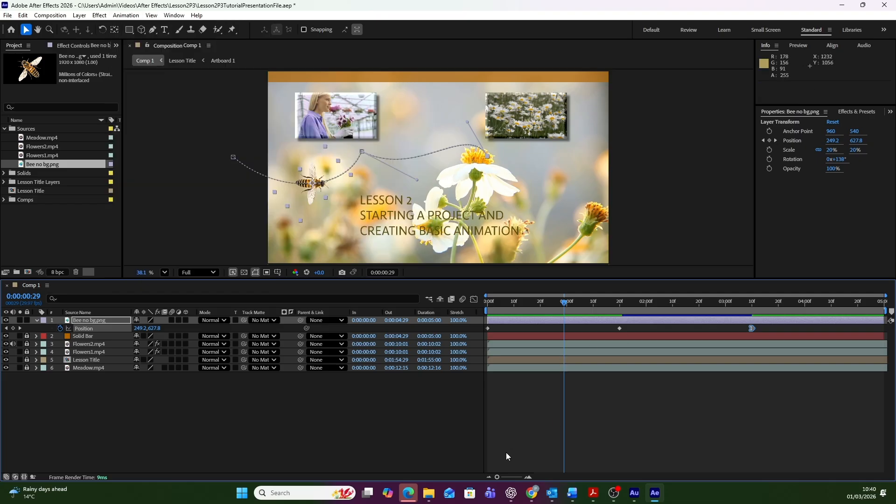
{"action": "key", "text": "space"}
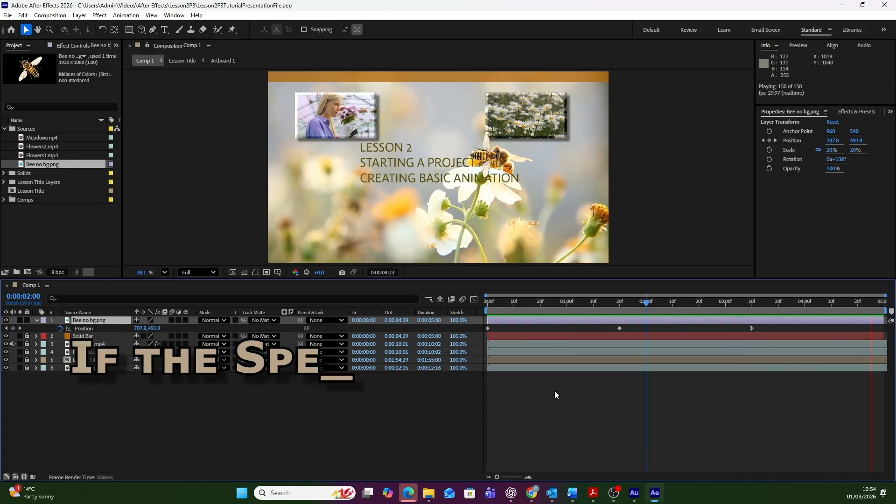
- Shift the bee's middle Position keyframe earlier to 0:00:01:15, then deselect the layer and preview the flight speed
{"action": "left_click_drag", "start_coordinate": [563, 319], "coordinate": [565, 321]}
{"action": "key", "text": "ctrl+z"}
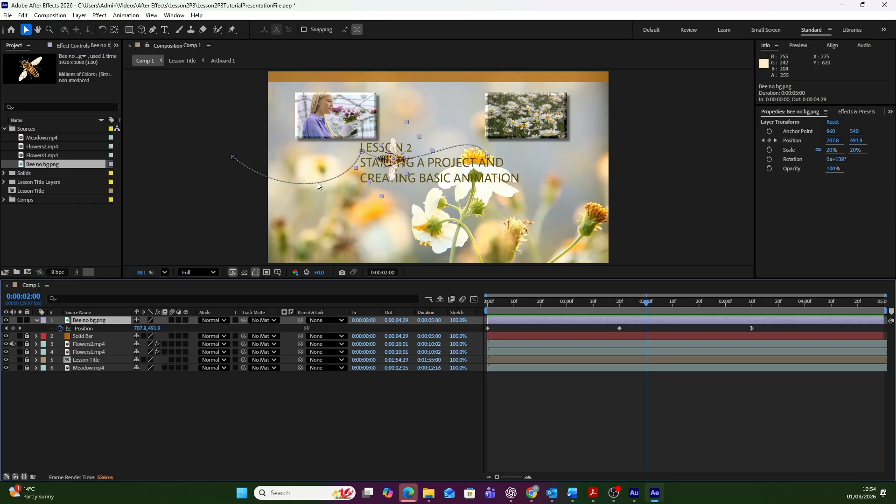
{"action": "left_click", "coordinate": [620, 329]}
{"action": "left_click_drag", "start_coordinate": [620, 328], "coordinate": [598, 329]}
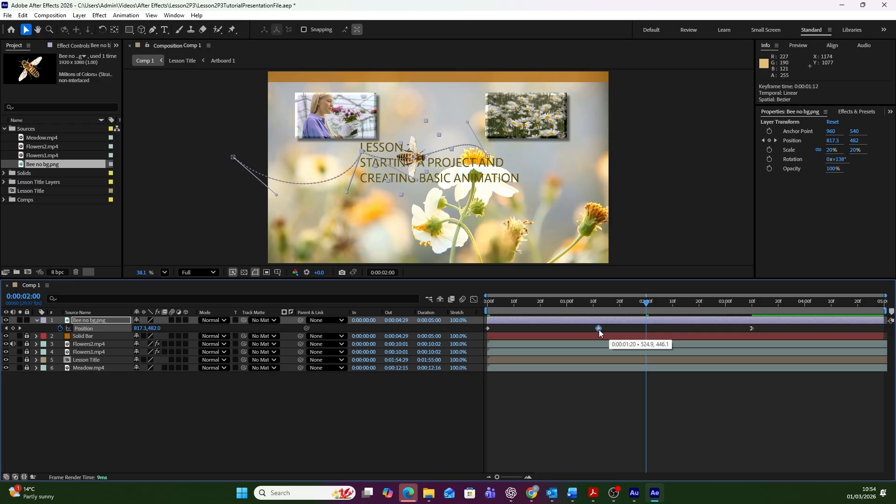
{"action": "left_click_drag", "start_coordinate": [598, 330], "coordinate": [609, 330]}
{"action": "left_click_drag", "start_coordinate": [626, 329], "coordinate": [608, 323]}
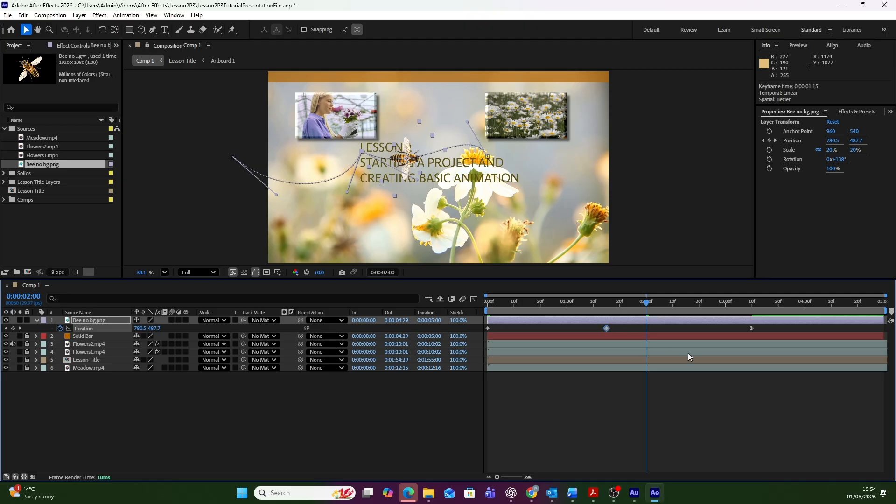
{"action": "left_click", "coordinate": [589, 402]}
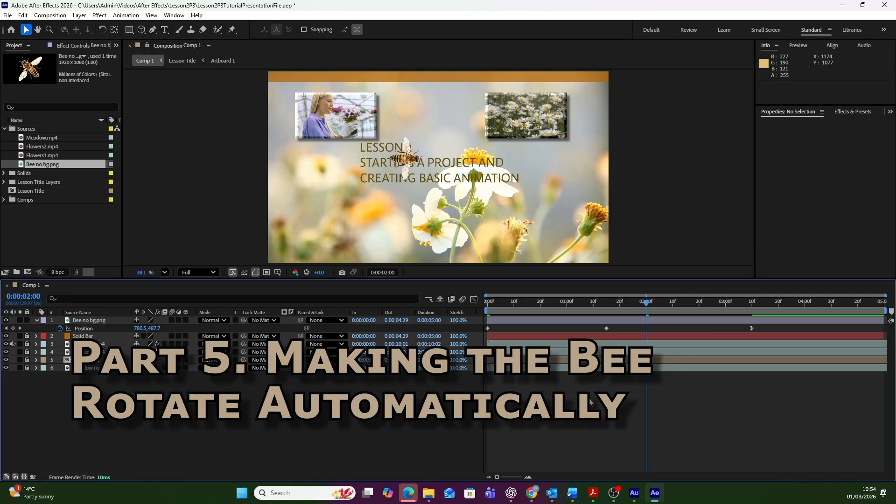
{"action": "key", "text": "space"}
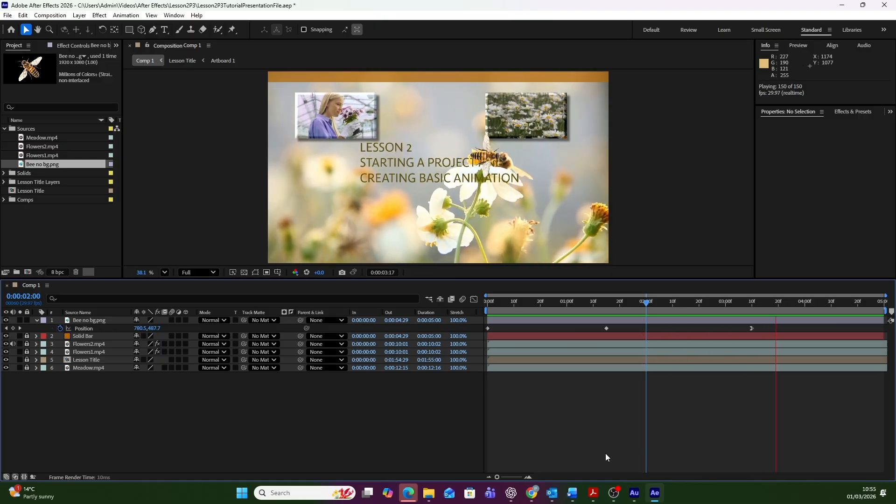
- Set the bee layer's Auto-Orientation to Orient Along Path
{"action": "left_click", "coordinate": [83, 329]}
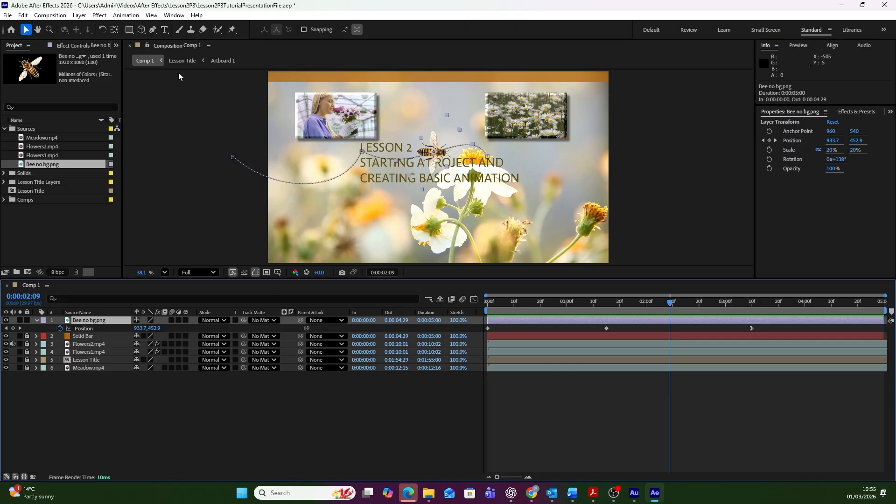
{"action": "left_click", "coordinate": [79, 15]}
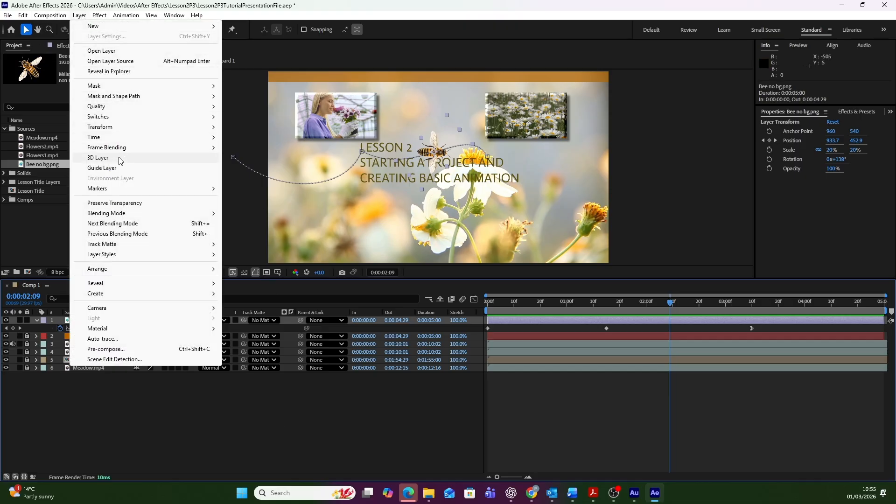
{"action": "mouse_move", "coordinate": [120, 131]}
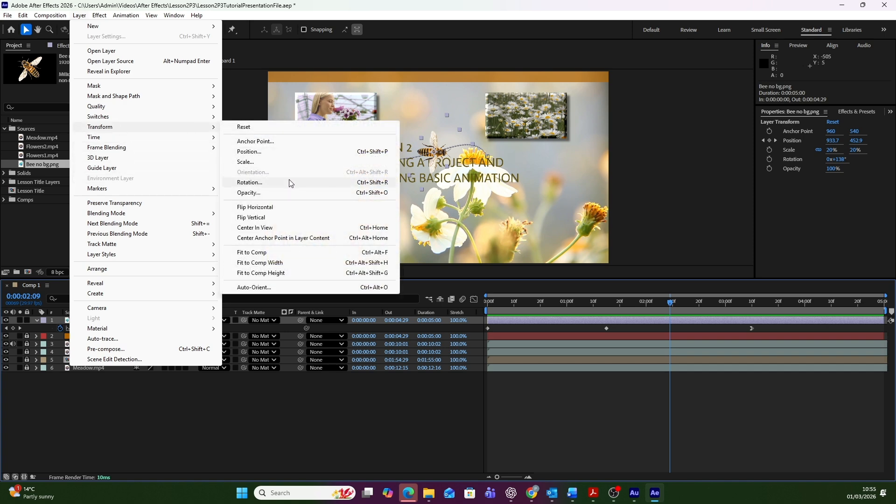
{"action": "left_click", "coordinate": [279, 288]}
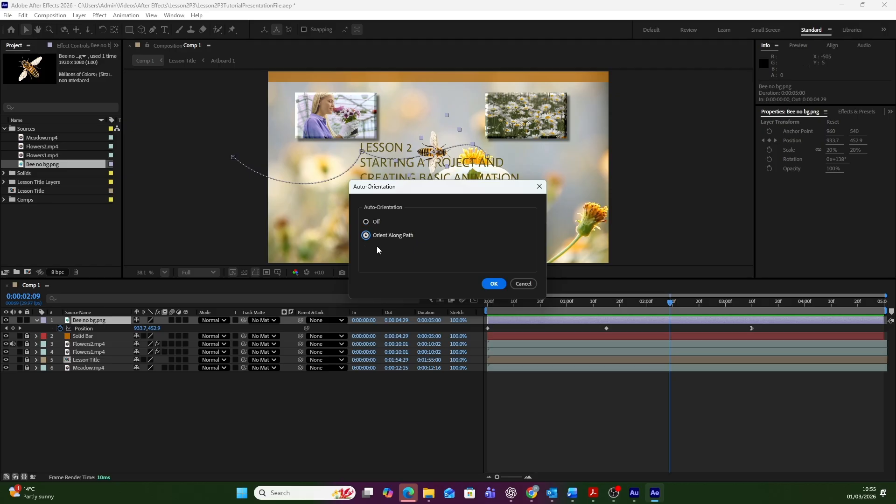
{"action": "left_click", "coordinate": [493, 283]}
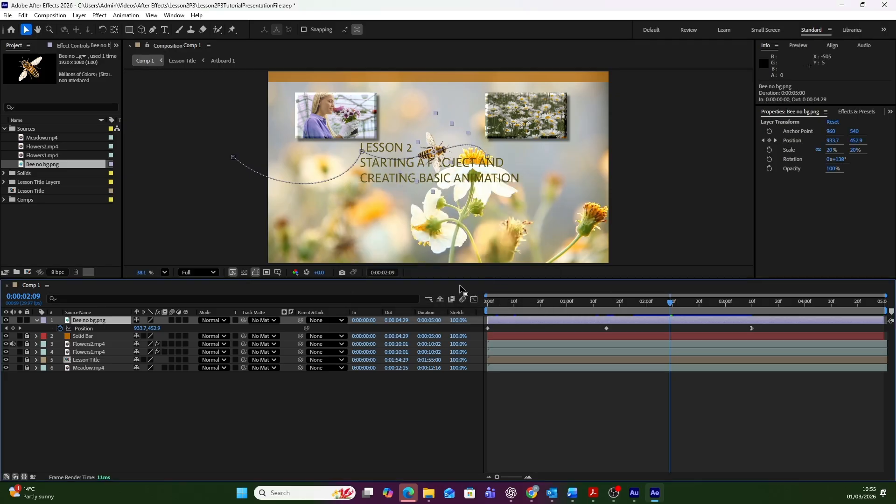
- Preview the bee turning along its path, stop playback, and save the project as an incremented version
{"action": "key", "text": "space"}
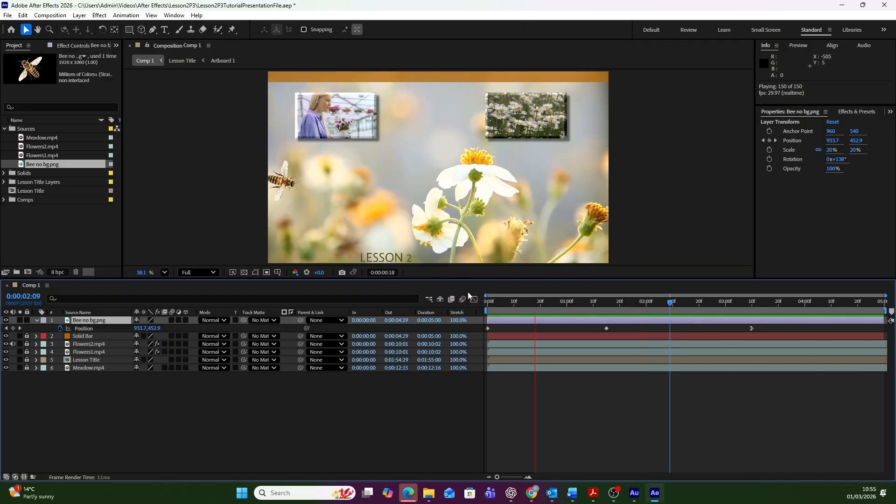
{"action": "key", "text": "space"}
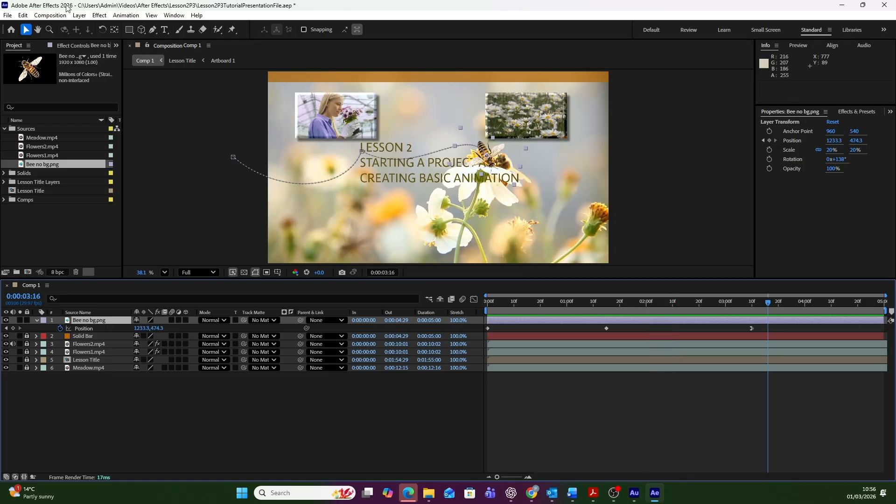
{"action": "left_click", "coordinate": [8, 15]}
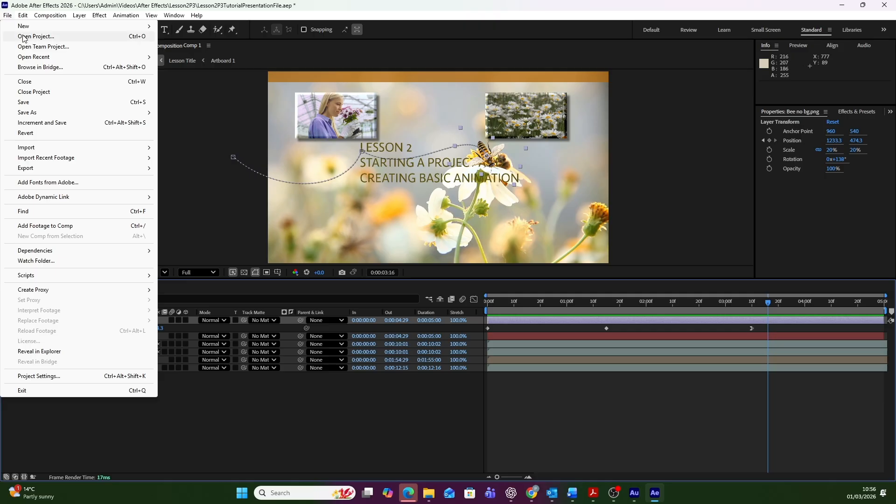
{"action": "left_click", "coordinate": [57, 122]}
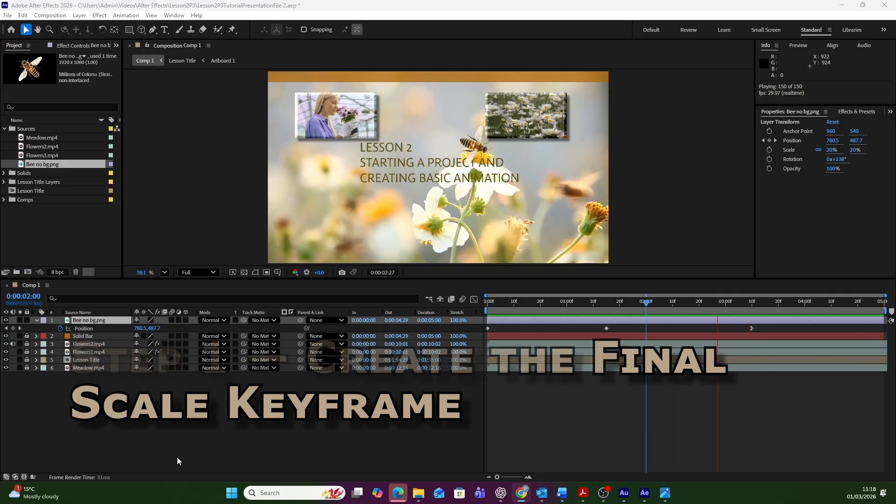
- Add a 20% Scale keyframe to the bee layer at 0:00:03:10, aligned with its final Position keyframe
{"action": "left_click", "coordinate": [516, 435]}
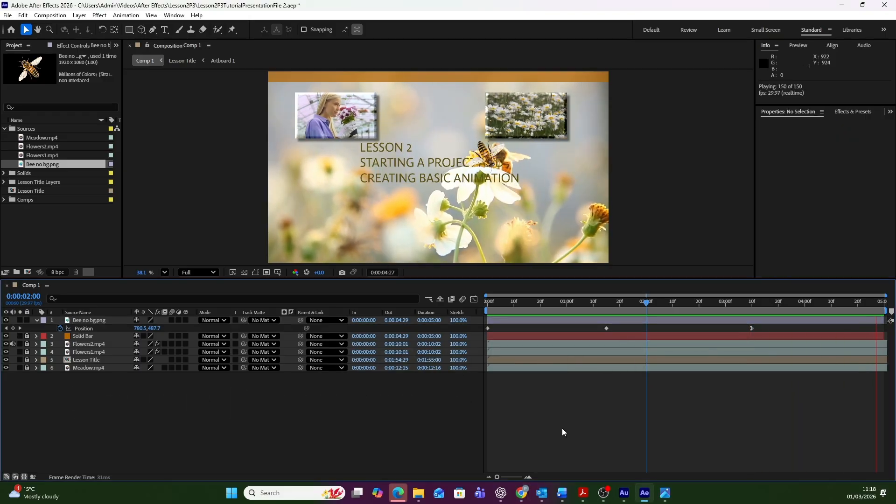
{"action": "left_click_drag", "start_coordinate": [722, 305], "coordinate": [749, 302]}
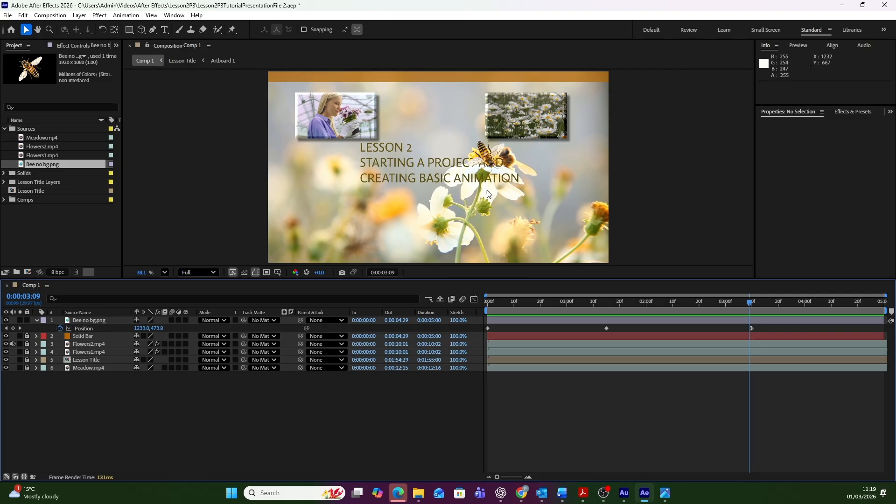
{"action": "mouse_move", "coordinate": [751, 303]}
{"action": "left_mouse_down"}
{"action": "mouse_move", "coordinate": [760, 303]}
{"action": "mouse_move", "coordinate": [752, 303]}
{"action": "left_mouse_up"}
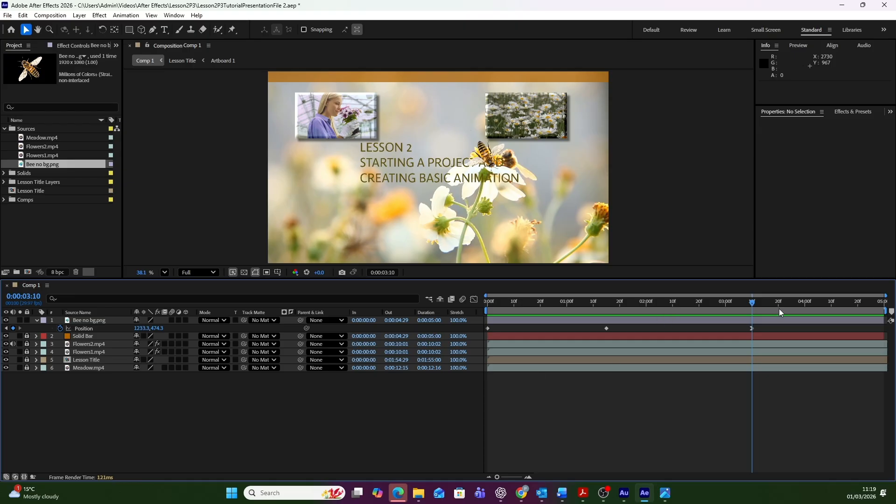
{"action": "left_click_drag", "start_coordinate": [756, 304], "coordinate": [704, 312]}
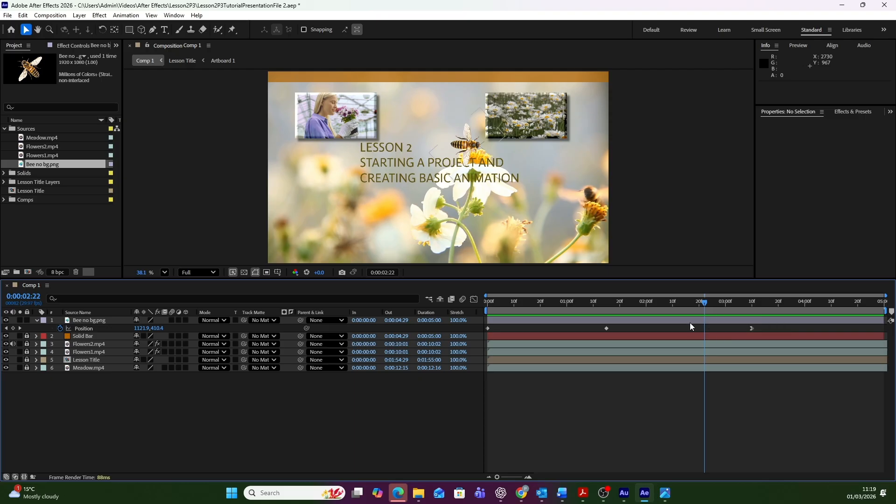
{"action": "left_click_drag", "start_coordinate": [706, 303], "coordinate": [745, 306]}
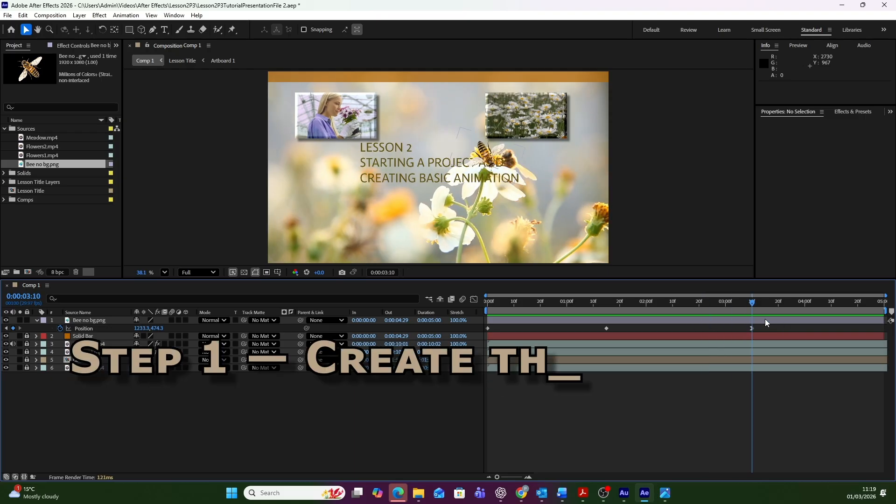
{"action": "left_click_drag", "start_coordinate": [752, 303], "coordinate": [671, 308]}
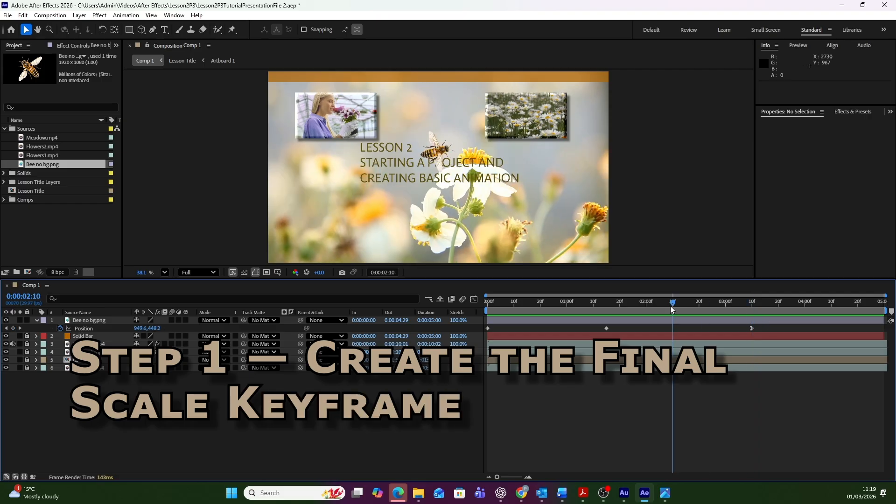
{"action": "left_click", "coordinate": [20, 329]}
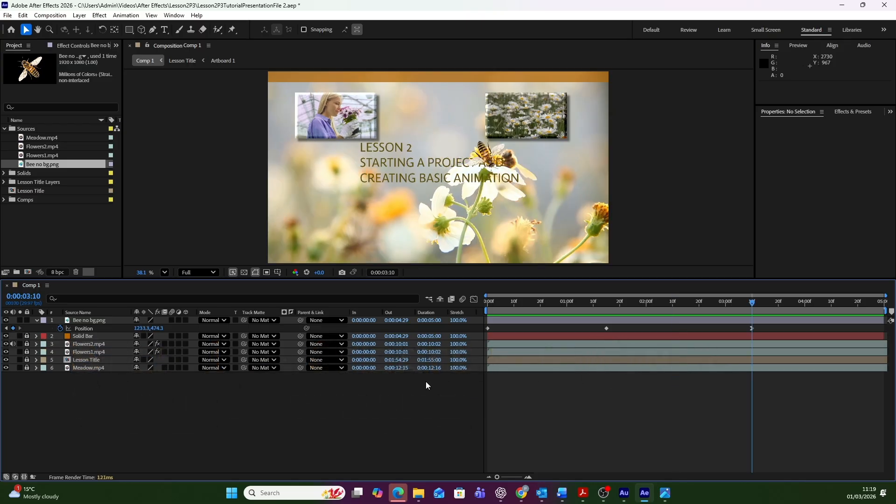
{"action": "left_click", "coordinate": [648, 320]}
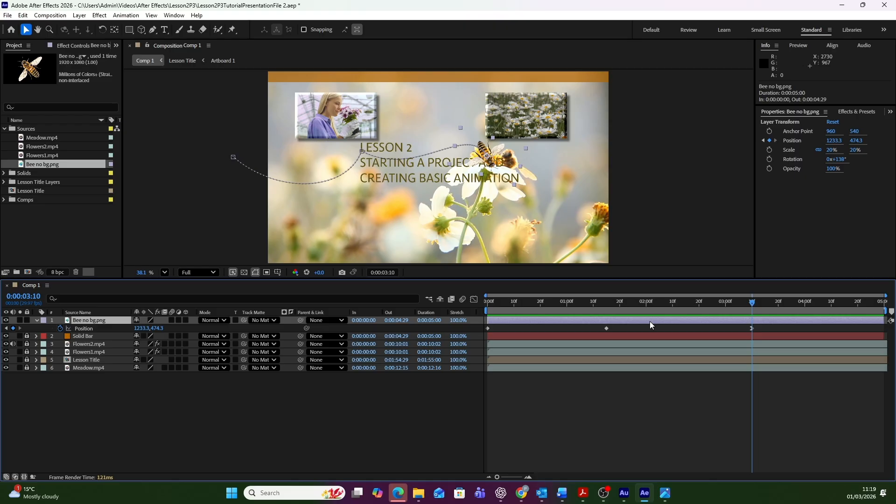
{"action": "key", "text": "s"}
{"action": "left_click", "coordinate": [60, 328]}
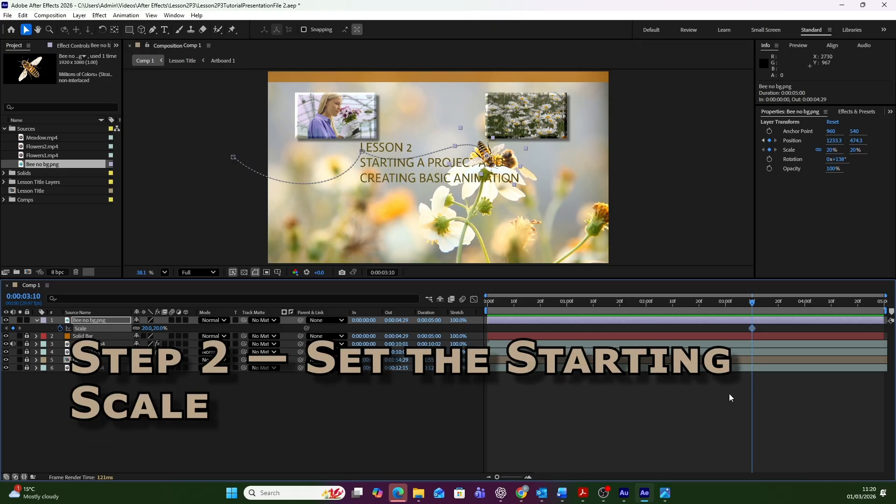
{"action": "left_click", "coordinate": [710, 407]}
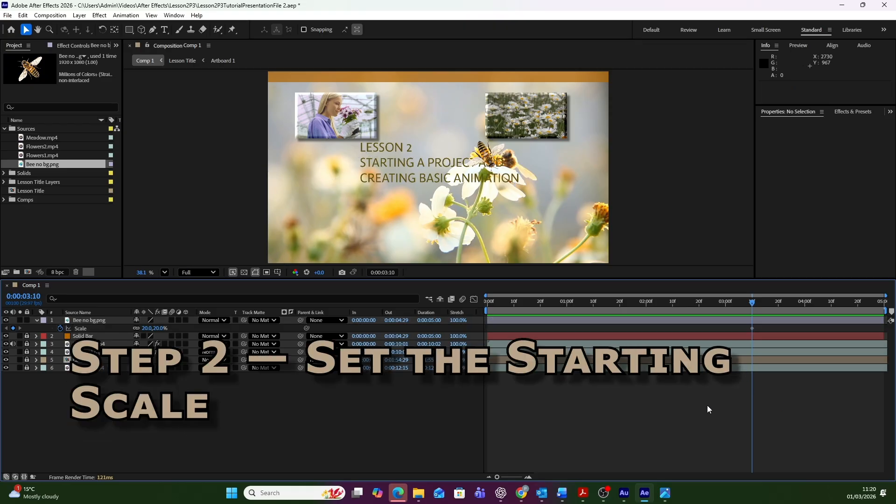
- At 0:00:00:00, set the bee layer's Scale to 50% to create the starting keyframe, and deselect the layer
{"action": "left_click", "coordinate": [725, 320]}
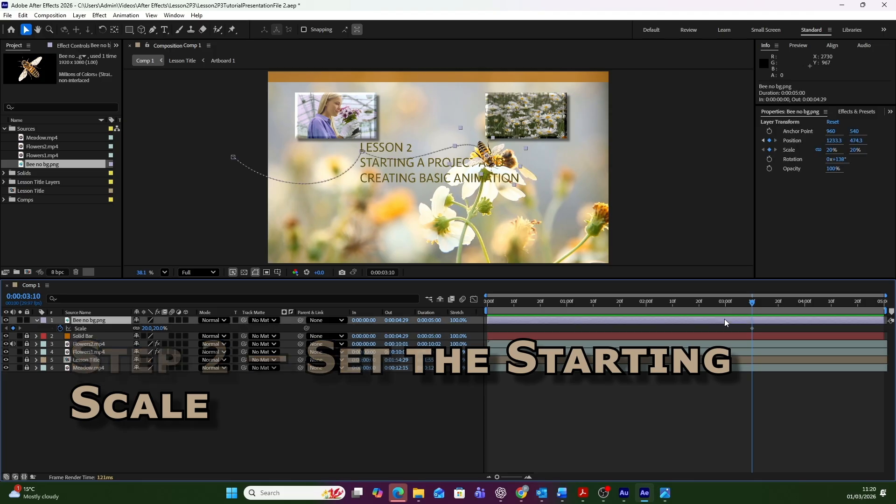
{"action": "key", "text": "Home"}
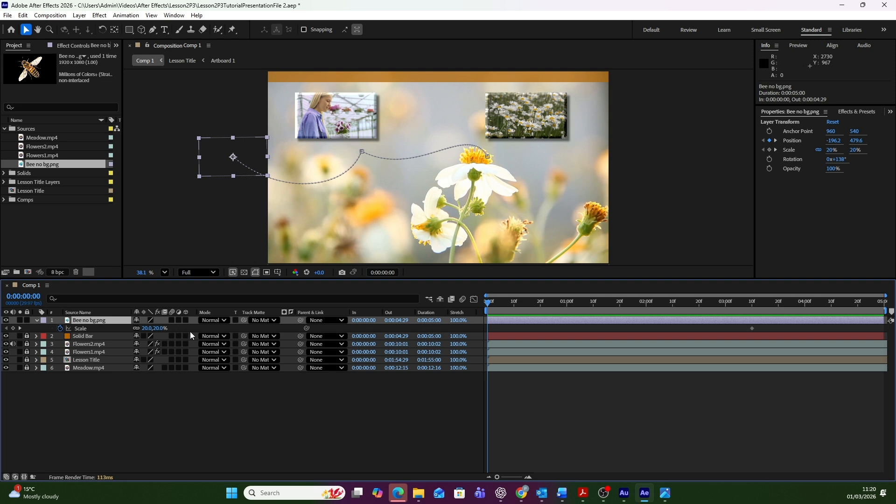
{"action": "left_click_drag", "start_coordinate": [158, 329], "coordinate": [167, 328]}
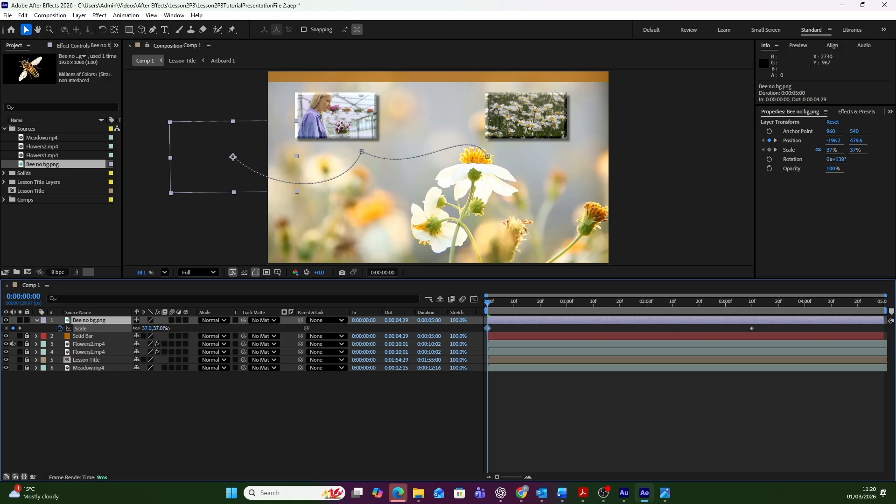
{"action": "left_click_drag", "start_coordinate": [166, 328], "coordinate": [175, 329]}
{"action": "left_click", "coordinate": [160, 328]}
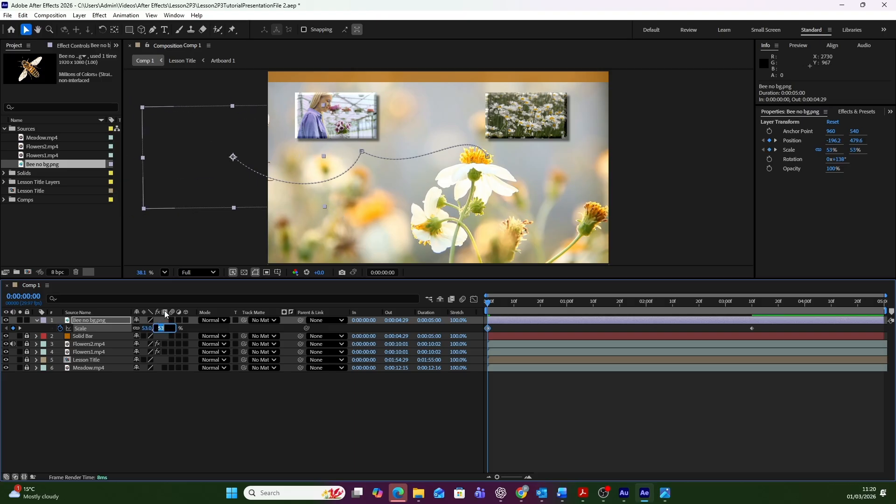
{"action": "type", "text": "50"}
{"action": "left_click", "coordinate": [169, 434]}
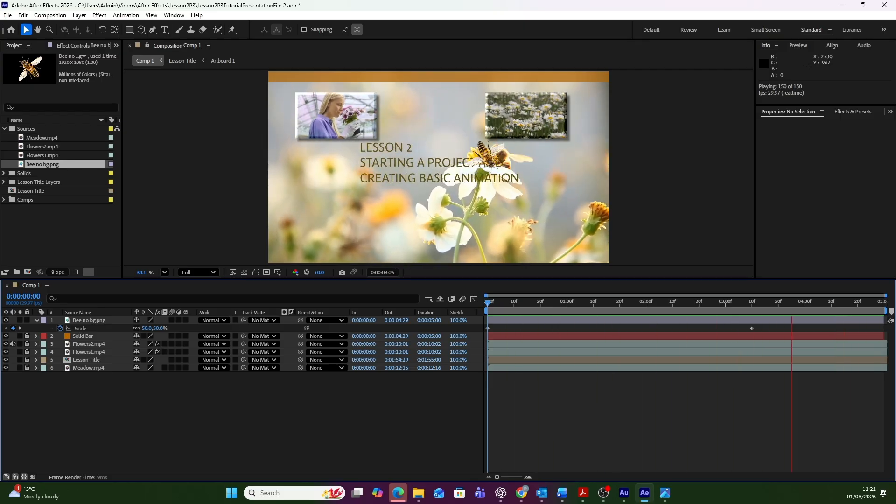
- Stop the preview and apply Easy Ease In to the bee layer's final Scale keyframe at 0:00:03:10
{"action": "key", "text": "space"}
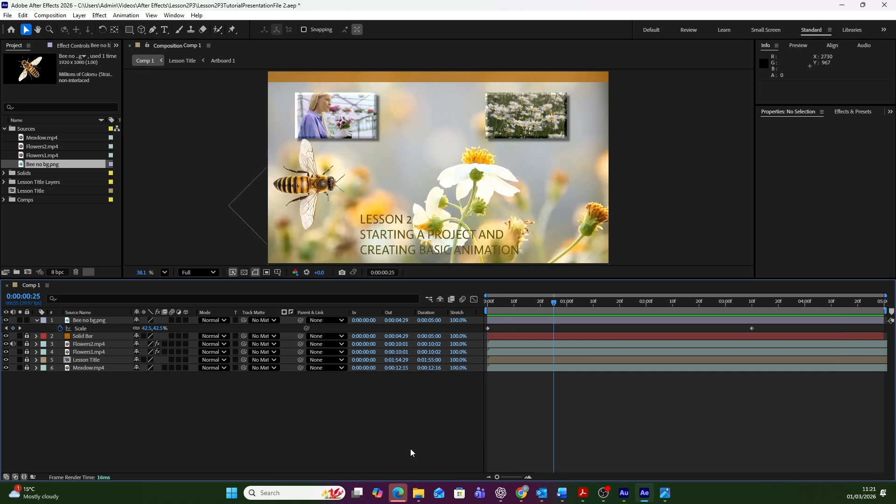
{"action": "left_click", "coordinate": [752, 328]}
{"action": "left_click", "coordinate": [115, 15]}
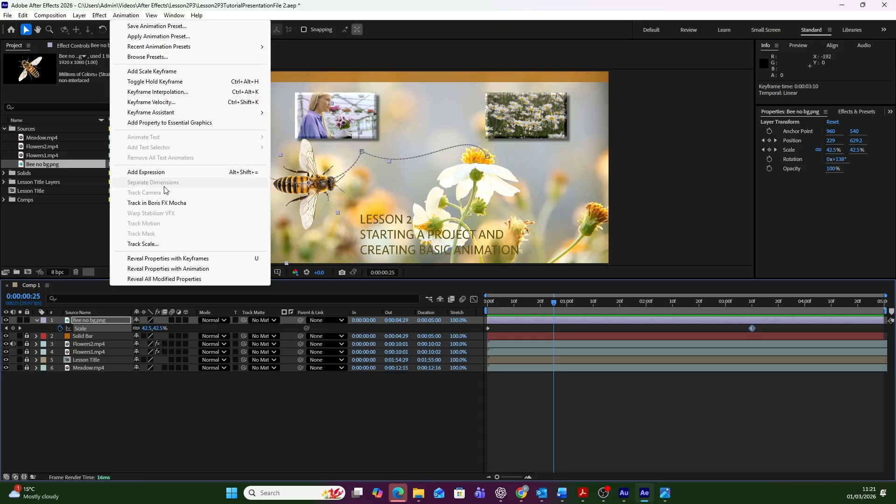
{"action": "mouse_move", "coordinate": [171, 112]}
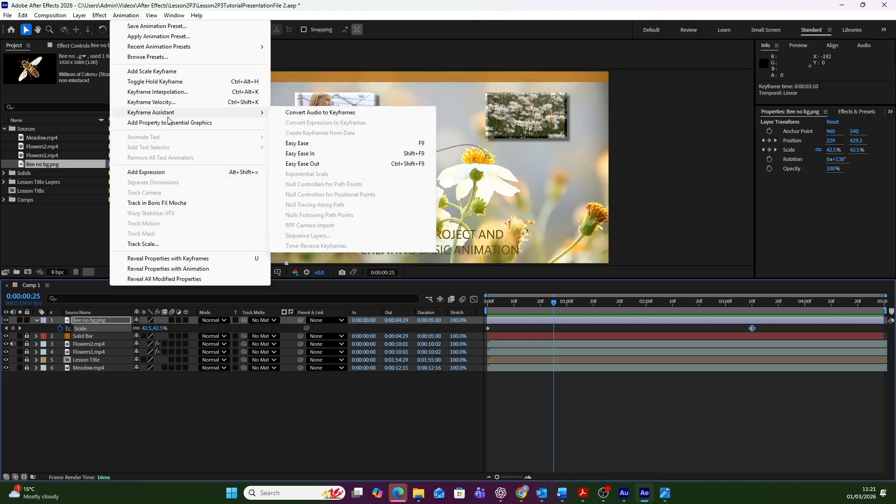
{"action": "left_click", "coordinate": [333, 154]}
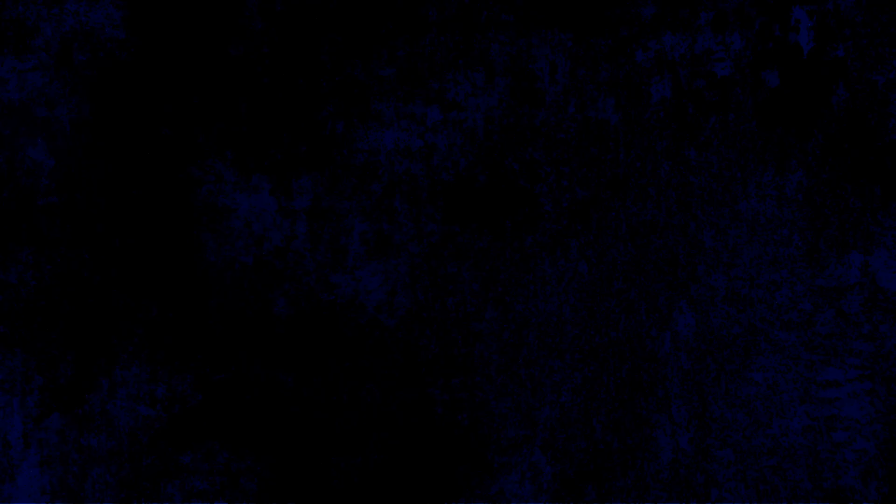
- Preview the bee shrinking along its path with the eased Scale keyframe, and stop playback
{"action": "left_click", "coordinate": [528, 320]}
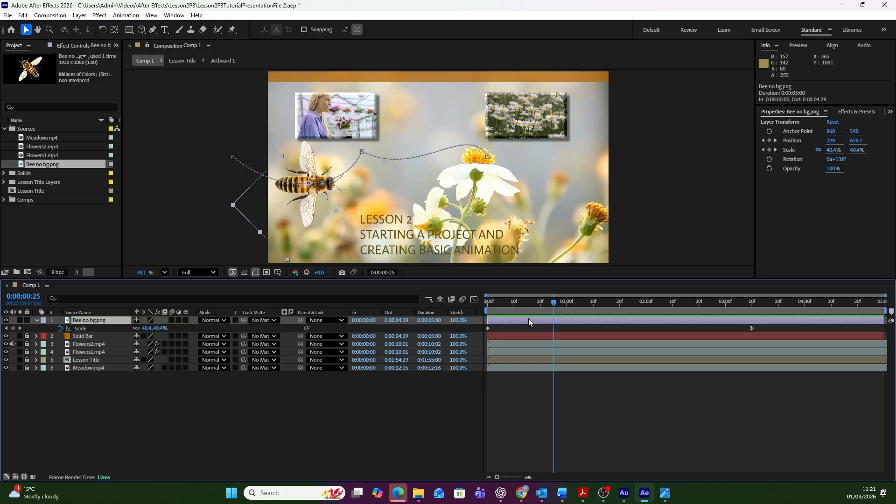
{"action": "key", "text": "space"}
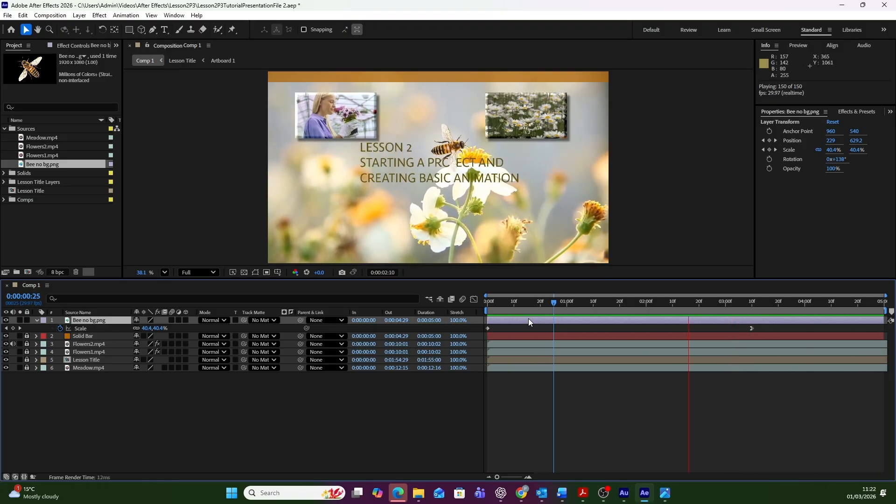
{"action": "key", "text": "space"}
{"action": "key", "text": "alt+Tab"}
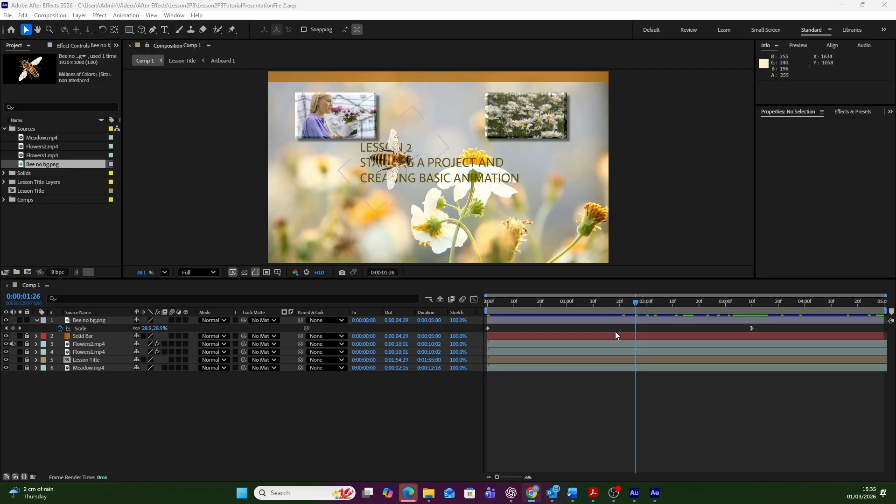
- Add a starting Rotation keyframe to the bee layer at 0:00:03:10, keeping its current angle
{"action": "left_click_drag", "start_coordinate": [630, 308], "coordinate": [751, 301]}
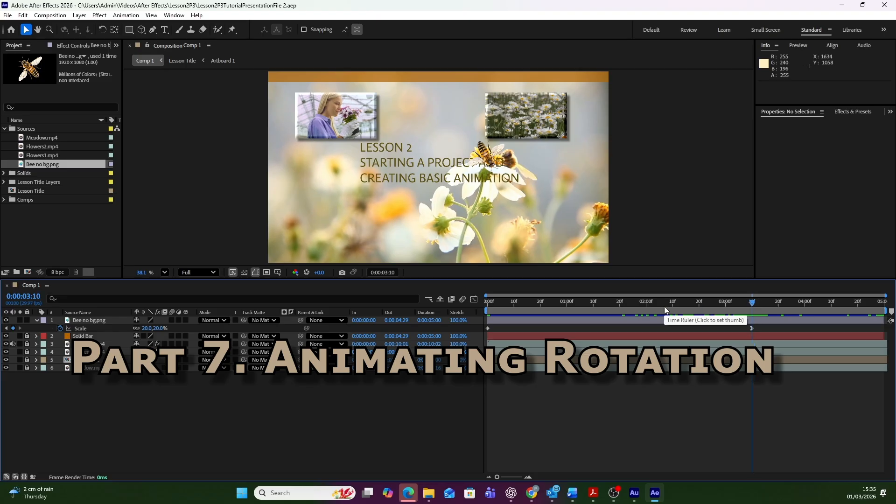
{"action": "left_click_drag", "start_coordinate": [753, 303], "coordinate": [754, 306]}
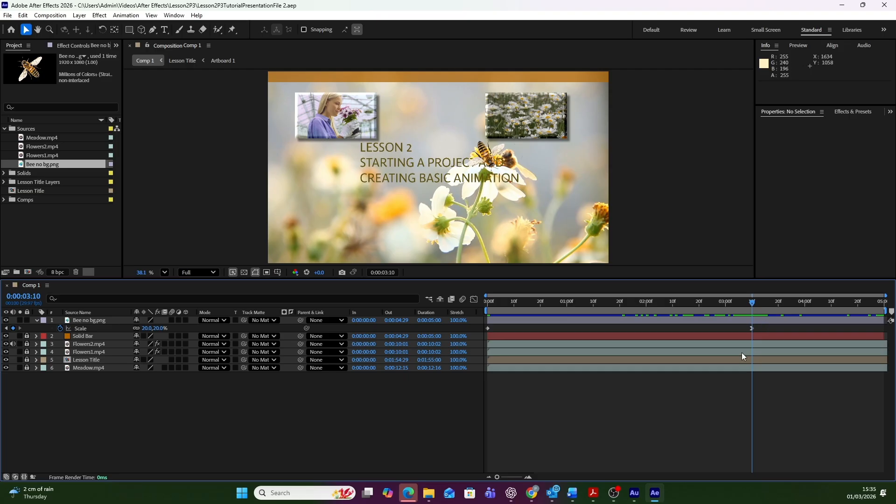
{"action": "left_click", "coordinate": [724, 323]}
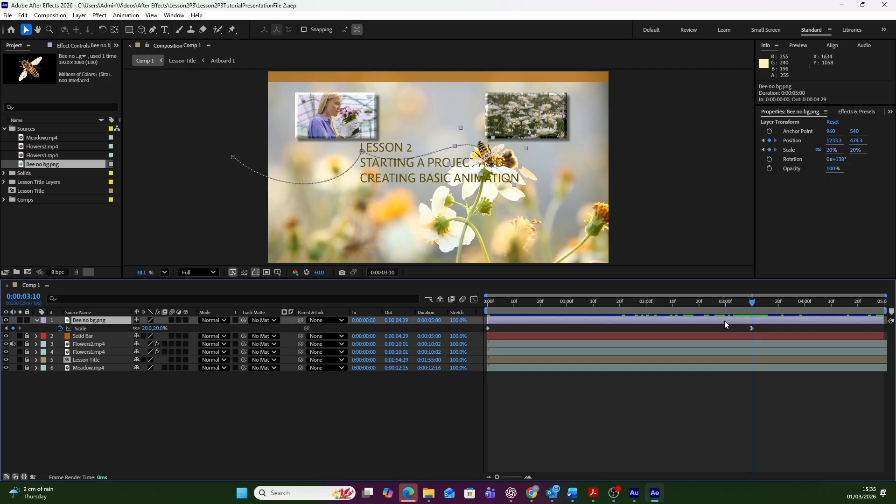
{"action": "key", "text": "r"}
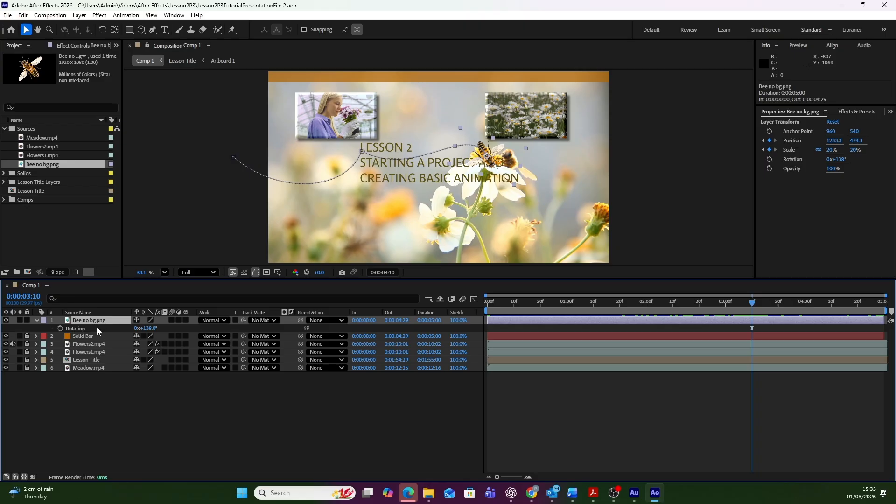
{"action": "left_click", "coordinate": [60, 328]}
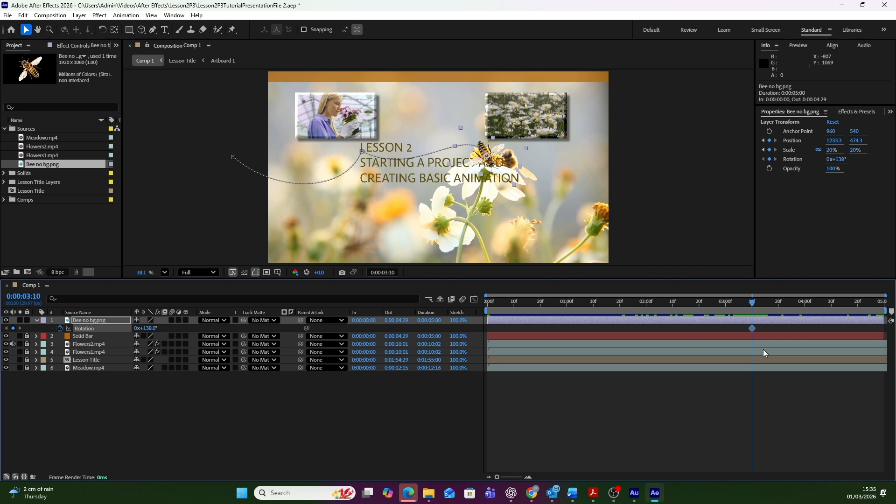
- Set the bee layer's Rotation to 1x+9.0° at 0:00:04:29 to create the ending keyframe
{"action": "left_click", "coordinate": [764, 322]}
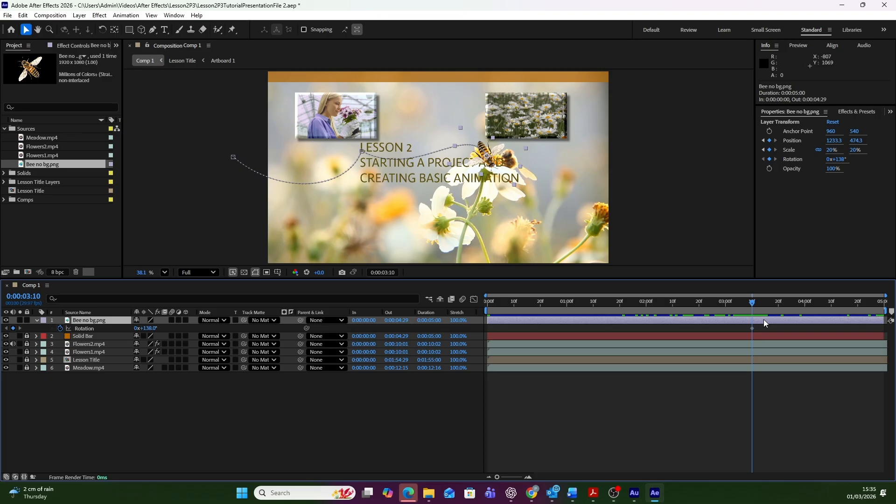
{"action": "key", "text": "End"}
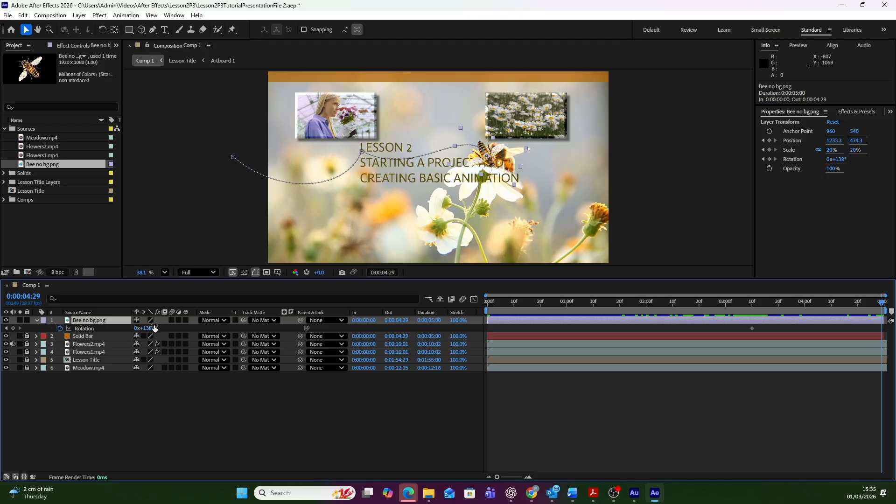
{"action": "left_click_drag", "start_coordinate": [147, 331], "coordinate": [262, 336]}
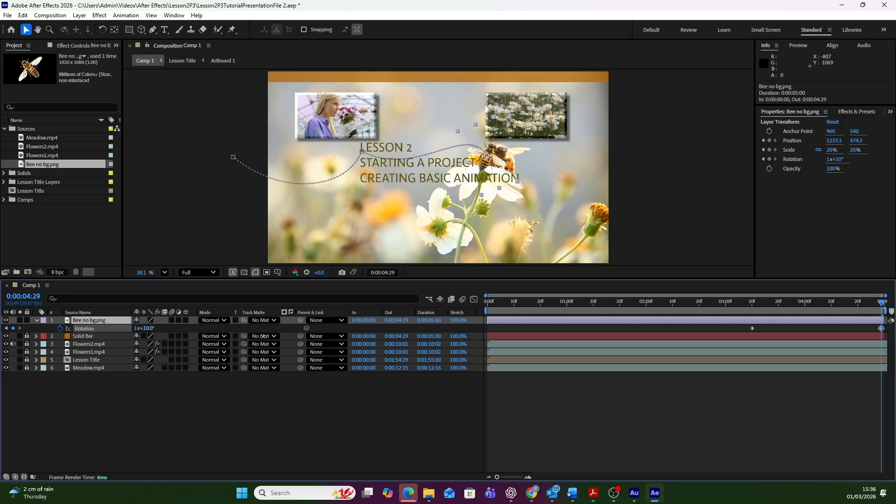
{"action": "left_click_drag", "start_coordinate": [262, 336], "coordinate": [260, 335]}
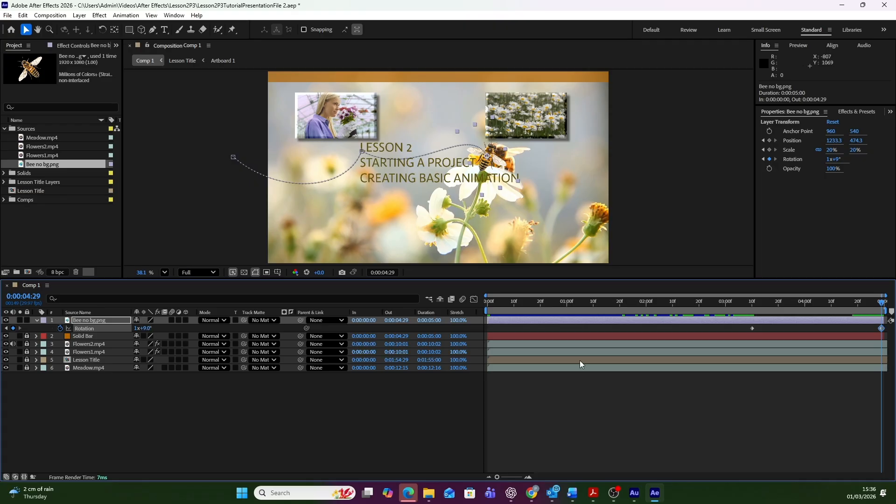
- Deselect the bee layer, preview its rotation on the flower, and stop playback
{"action": "left_click", "coordinate": [610, 424]}
{"action": "key", "text": "space"}
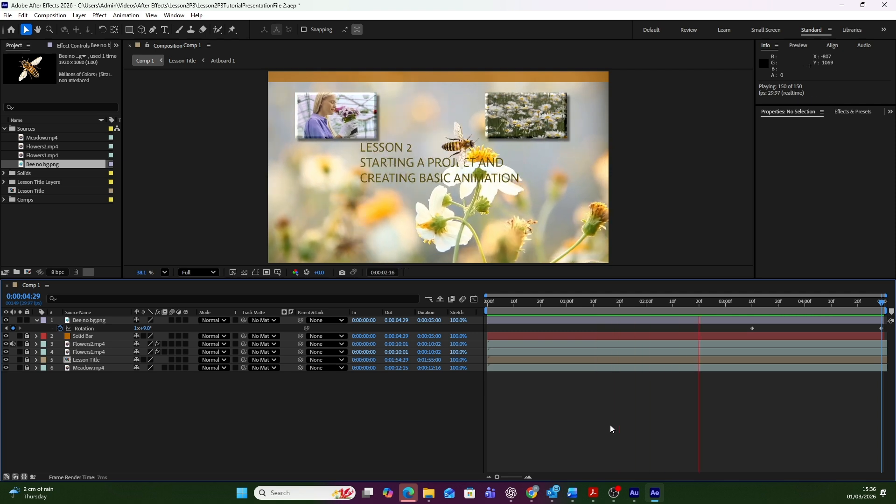
{"action": "key", "text": "space"}
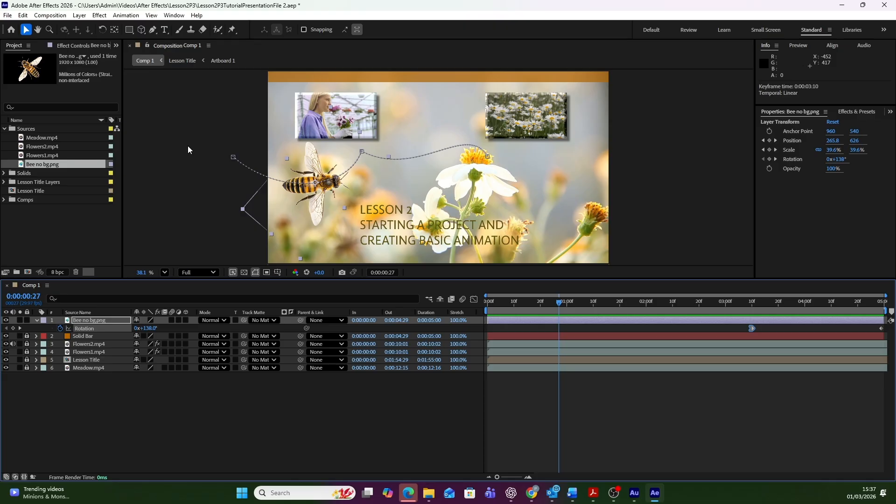
- Apply Easy Ease Out to the bee layer's first Rotation keyframe at 0:00:03:10 and deselect it
{"action": "left_click", "coordinate": [124, 16]}
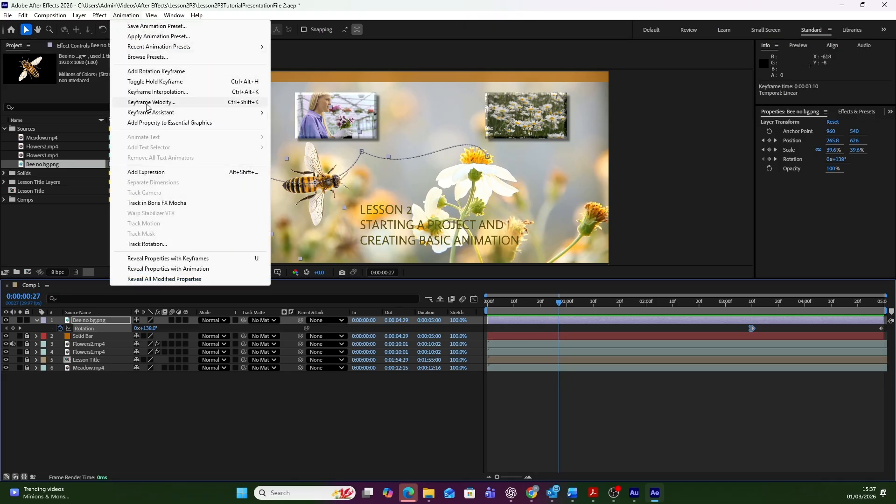
{"action": "mouse_move", "coordinate": [147, 116]}
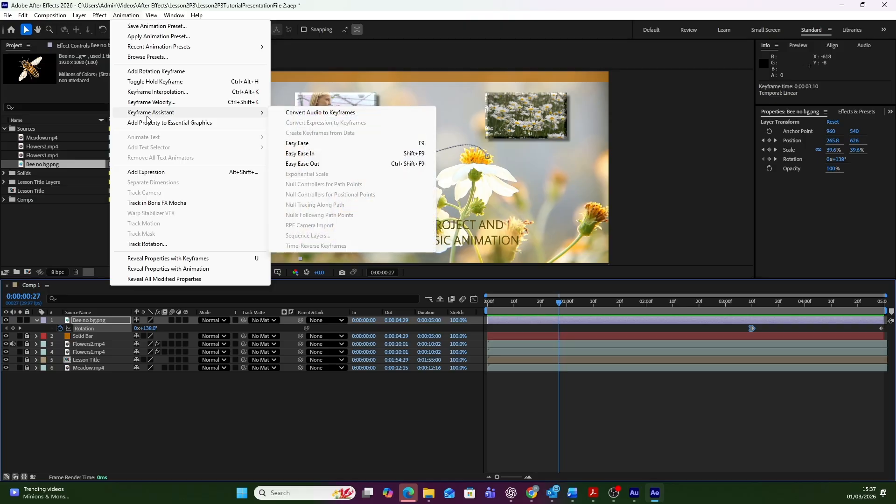
{"action": "left_click", "coordinate": [323, 166]}
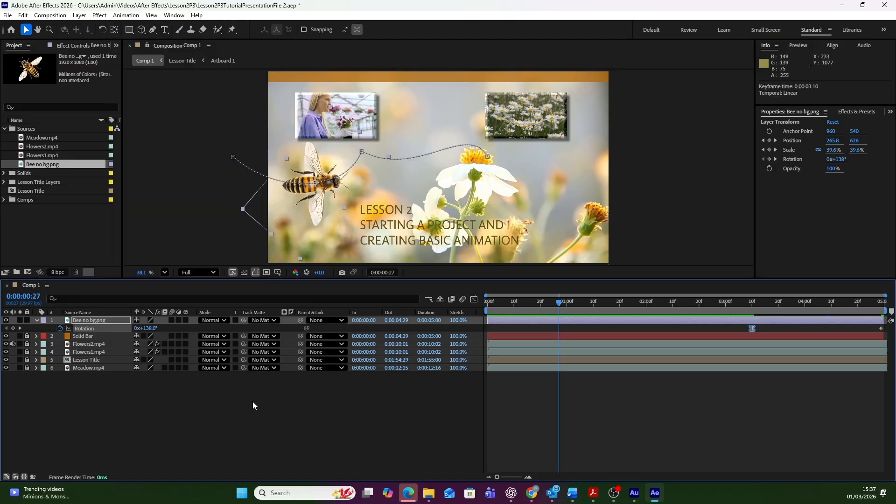
{"action": "left_click", "coordinate": [750, 389]}
- Add a 100% Opacity keyframe to the bee layer at 0:00:03:10 and deselect the layer
{"action": "left_click_drag", "start_coordinate": [659, 306], "coordinate": [751, 311]}
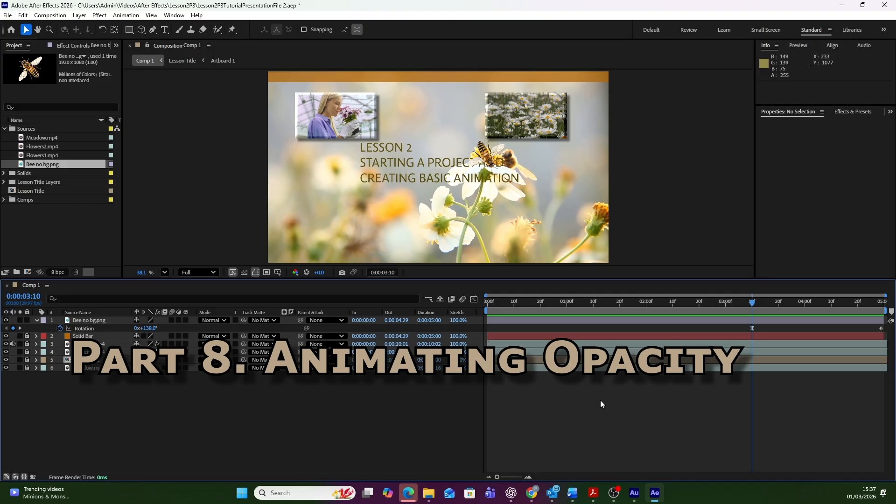
{"action": "left_click", "coordinate": [561, 320]}
{"action": "key", "text": "t"}
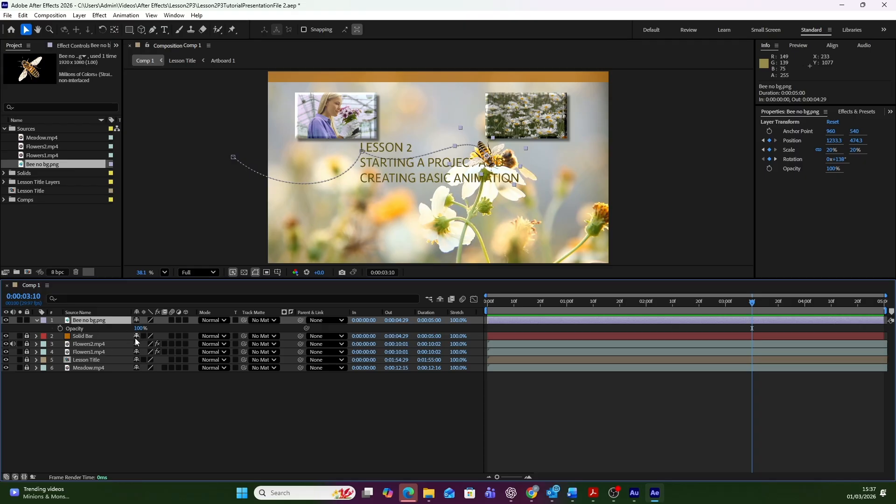
{"action": "left_click", "coordinate": [60, 328]}
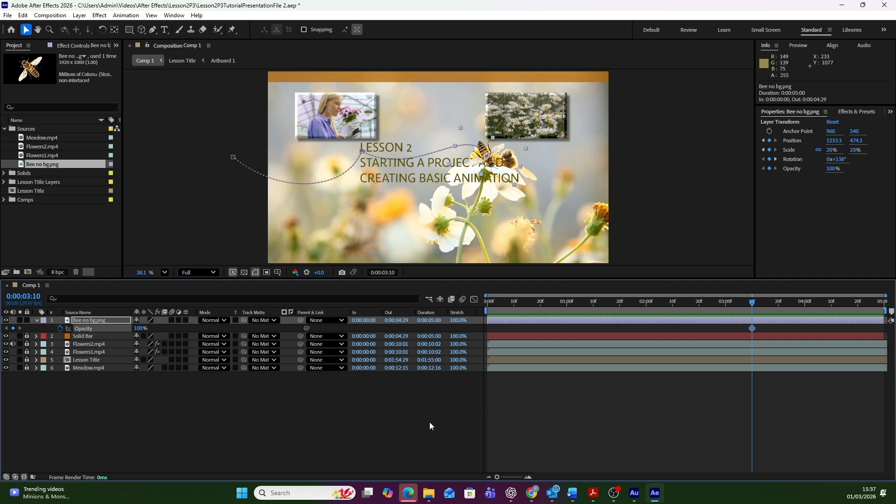
{"action": "left_click", "coordinate": [592, 395]}
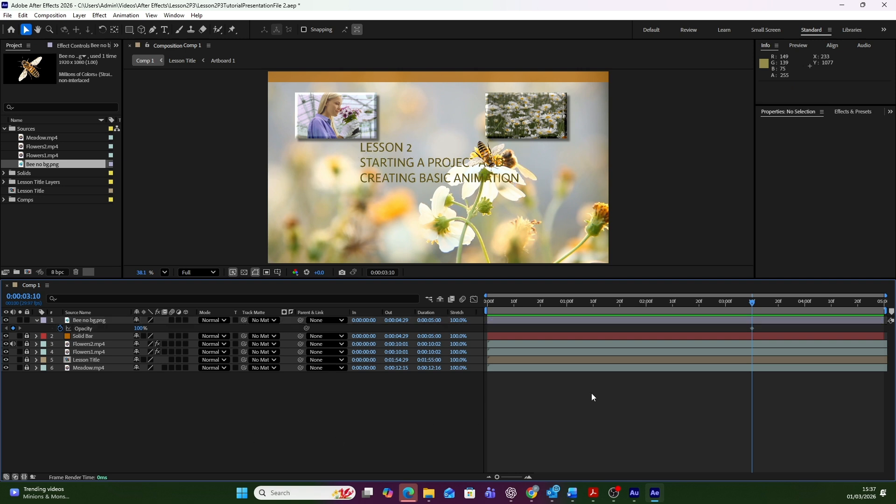
- Set the bee layer's Opacity to 0% at 0:00:04:29 to create the fade-out keyframe
{"action": "left_click", "coordinate": [620, 321]}
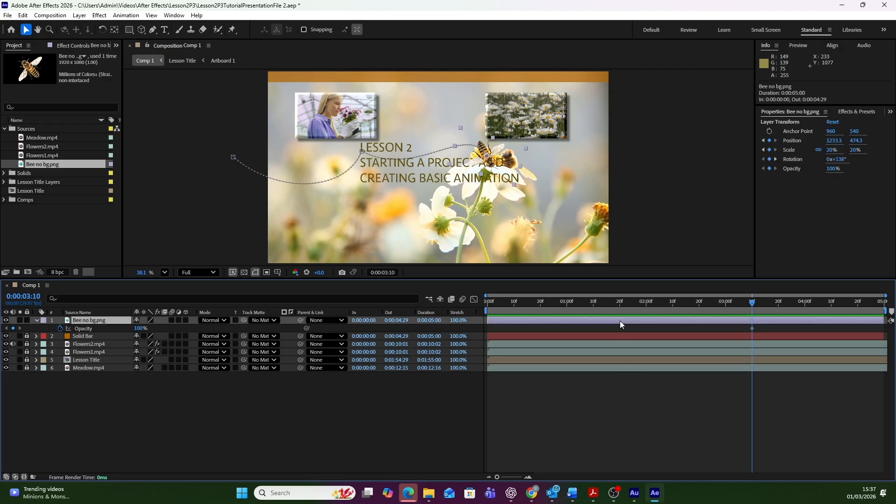
{"action": "key", "text": "End"}
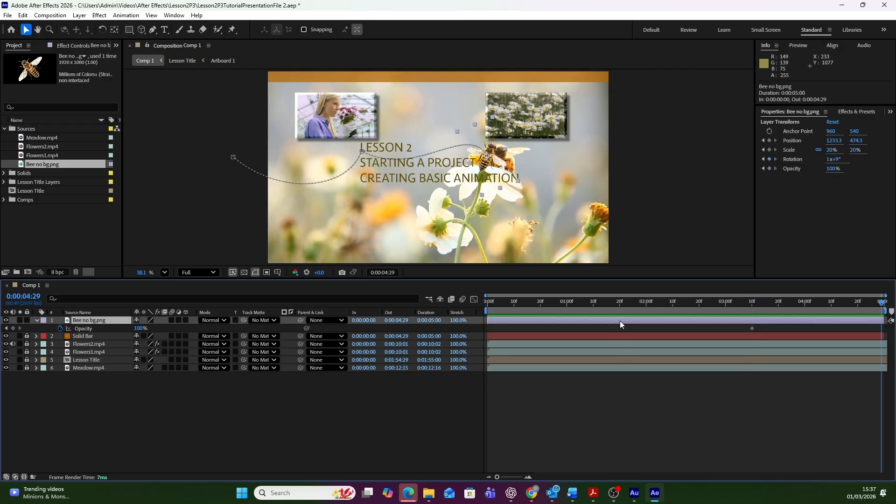
{"action": "left_click", "coordinate": [140, 328]}
{"action": "type", "text": "0"}
{"action": "left_click", "coordinate": [196, 328]}
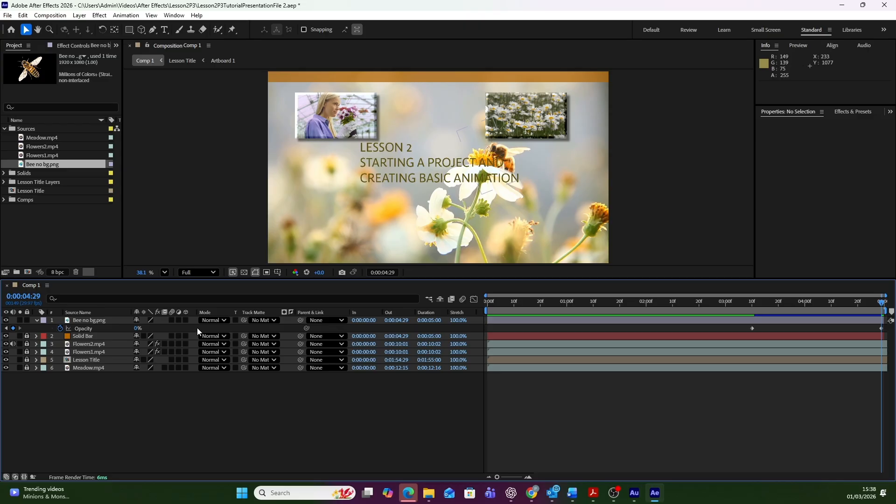
- Preview the bee's fade-out and save the project as an incremented version
{"action": "key", "text": "space"}
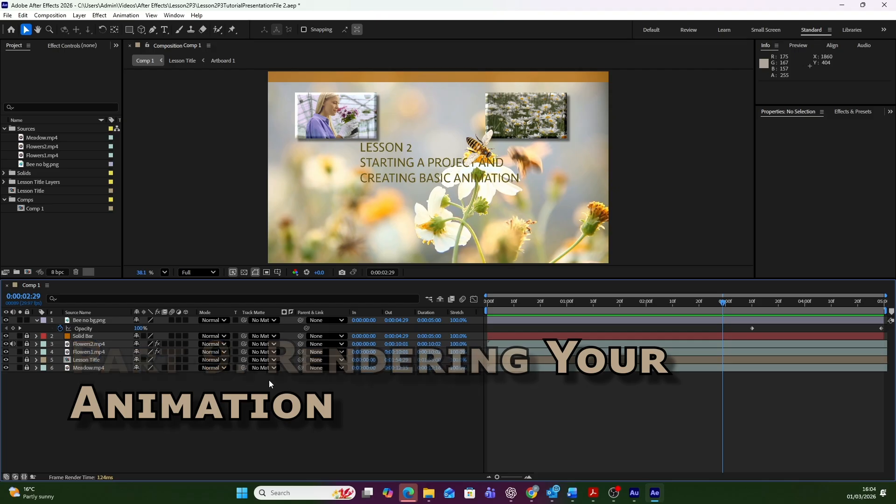
{"action": "left_click", "coordinate": [8, 17]}
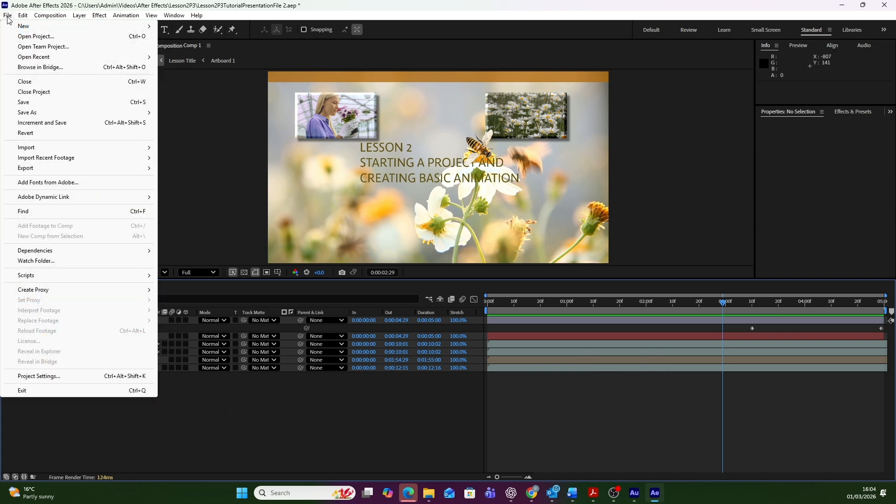
{"action": "left_click", "coordinate": [53, 124]}
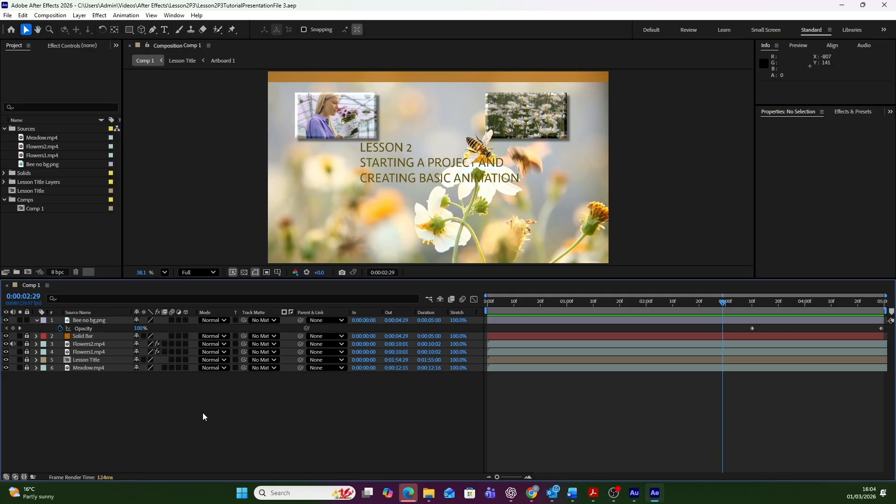
- Add the Comp 1 composition to the Render Queue from its timeline
{"action": "left_click", "coordinate": [79, 234]}
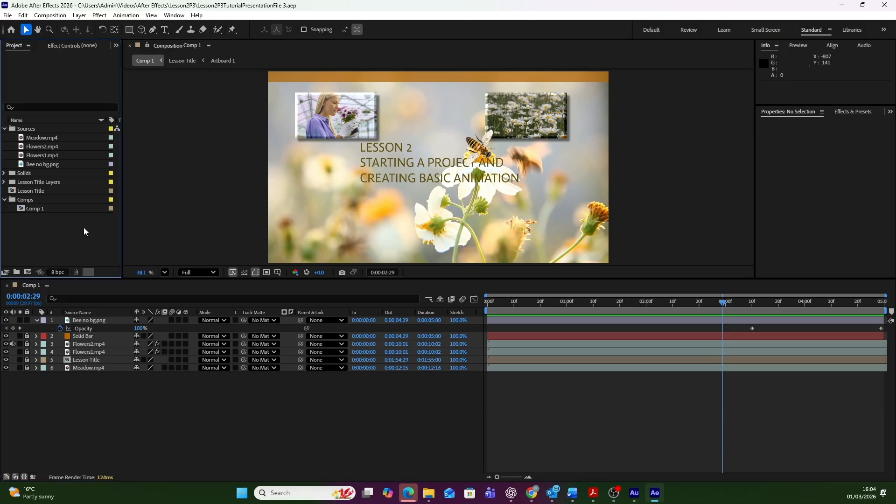
{"action": "left_click", "coordinate": [169, 411]}
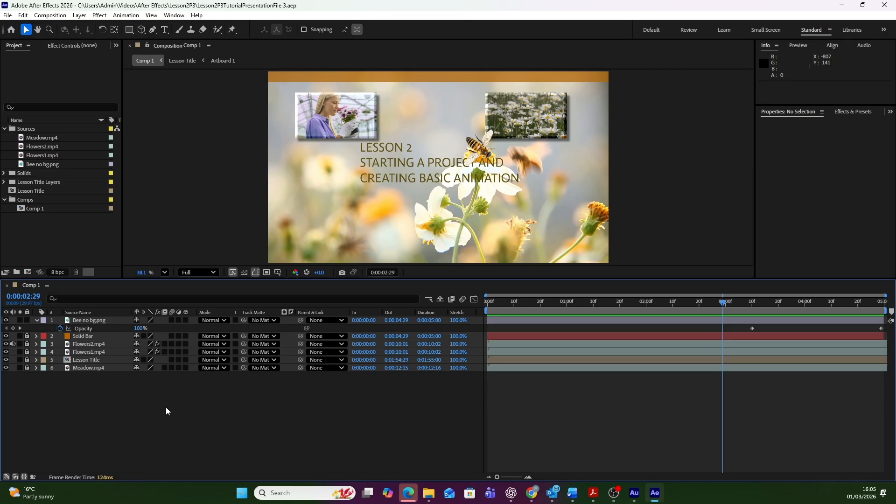
{"action": "left_click", "coordinate": [50, 15]}
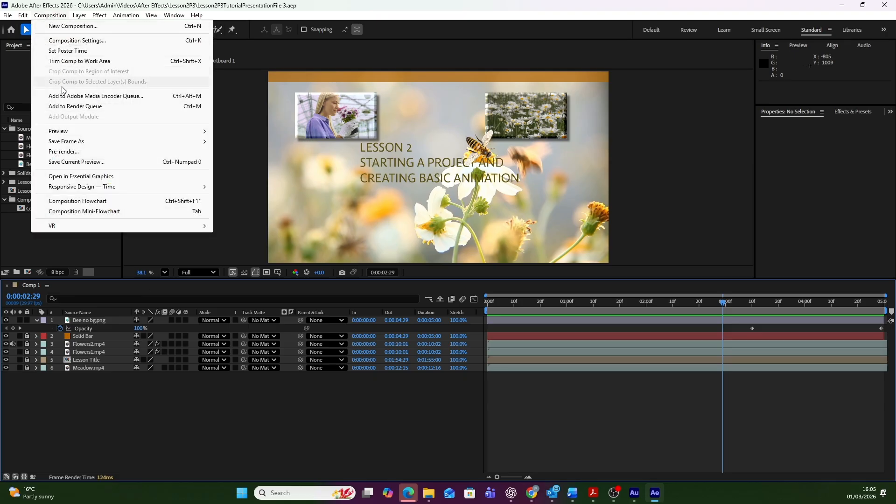
{"action": "left_click", "coordinate": [67, 107]}
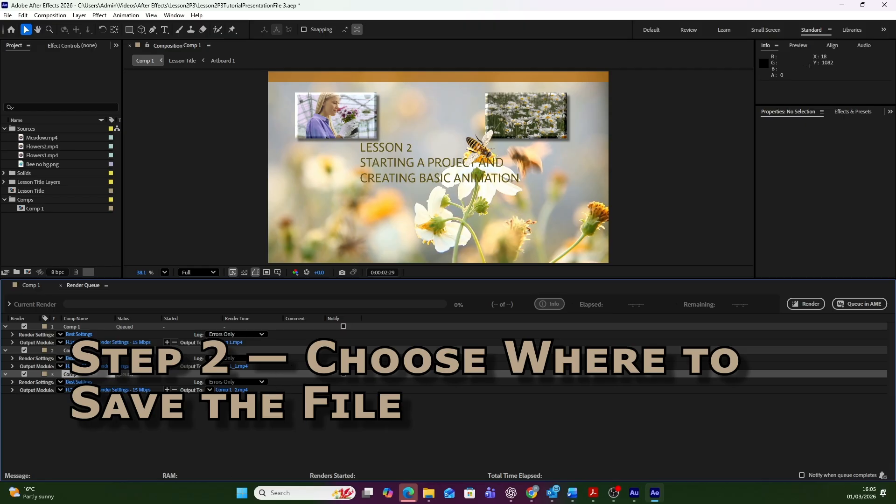
- Set the third Comp 1 queue item to output as Comp 1_2 in the Lesson2P3 FinalComp folder and render the queue
{"action": "left_click", "coordinate": [233, 390]}
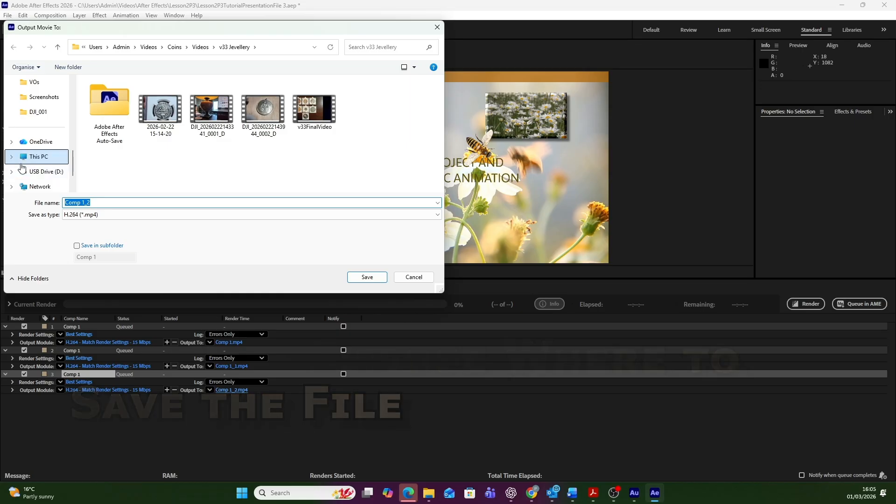
{"action": "scroll", "coordinate": [39, 140], "scroll_direction": "up", "scroll_amount": 2}
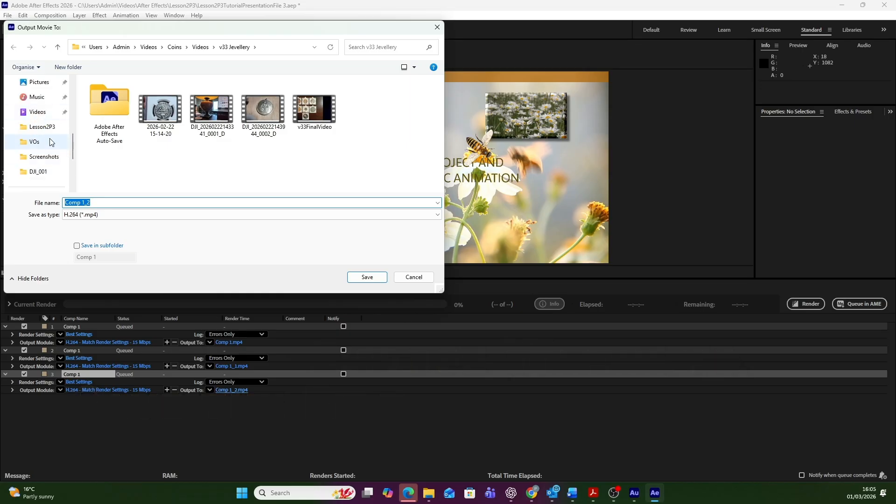
{"action": "left_click", "coordinate": [42, 128]}
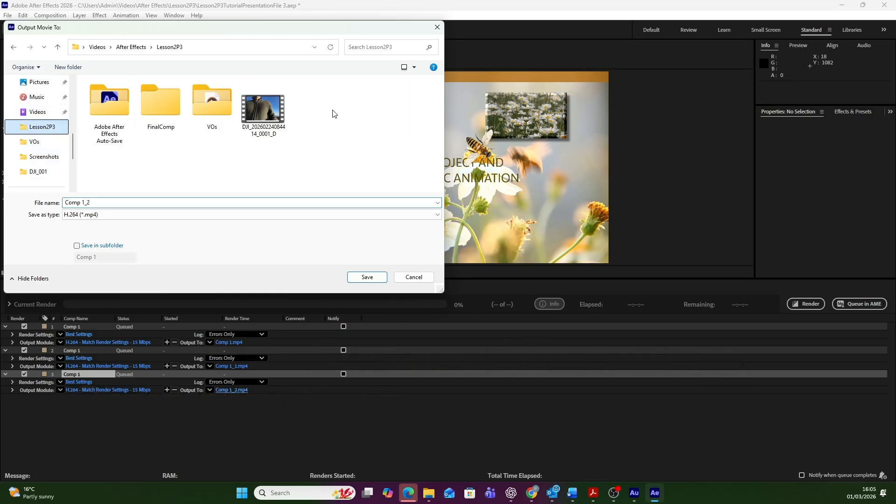
{"action": "double_click", "coordinate": [160, 105]}
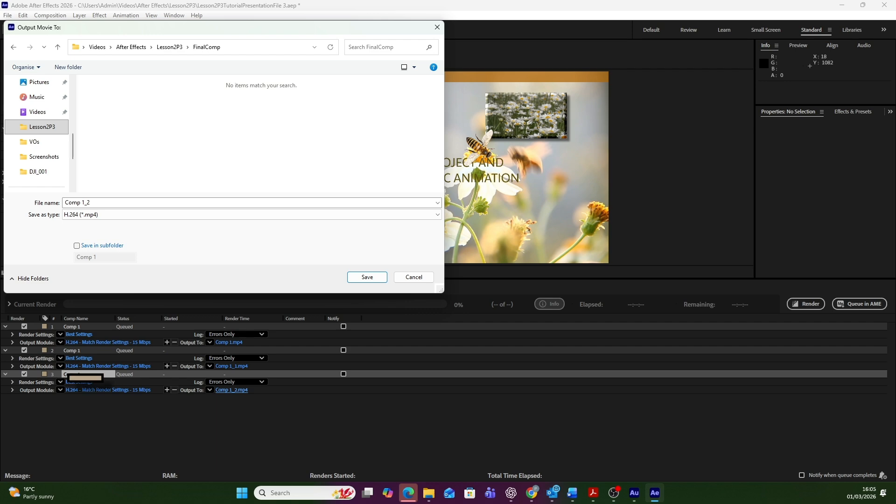
{"action": "left_click", "coordinate": [367, 276]}
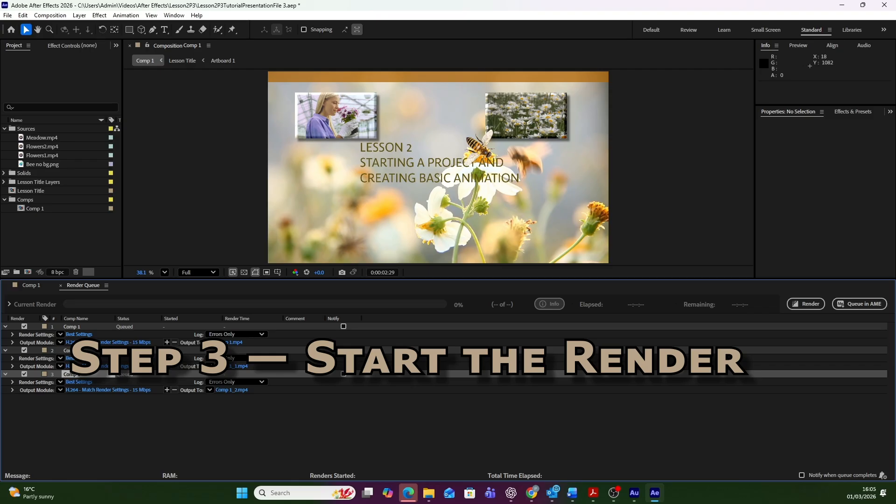
{"action": "left_click", "coordinate": [808, 304]}
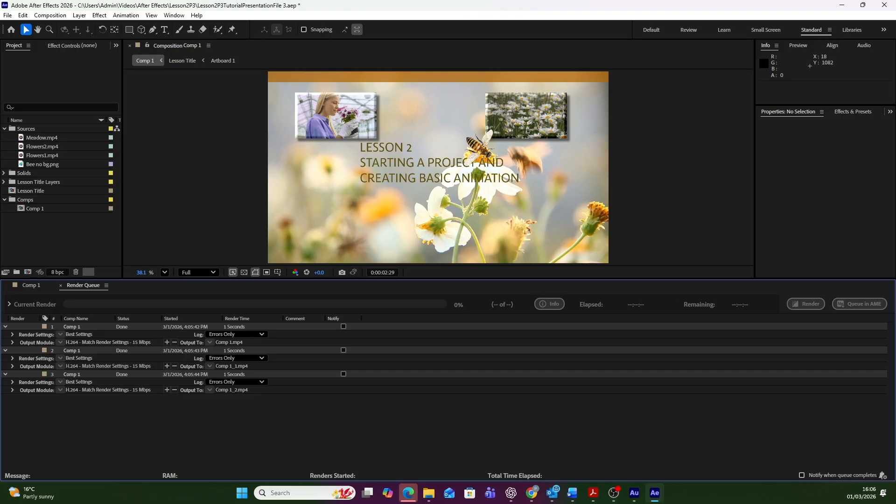
- Switch to File Explorer, play the rendered Comp 1_2 video from the FinalComp folder, and return to After Effects
{"action": "left_click", "coordinate": [429, 492]}
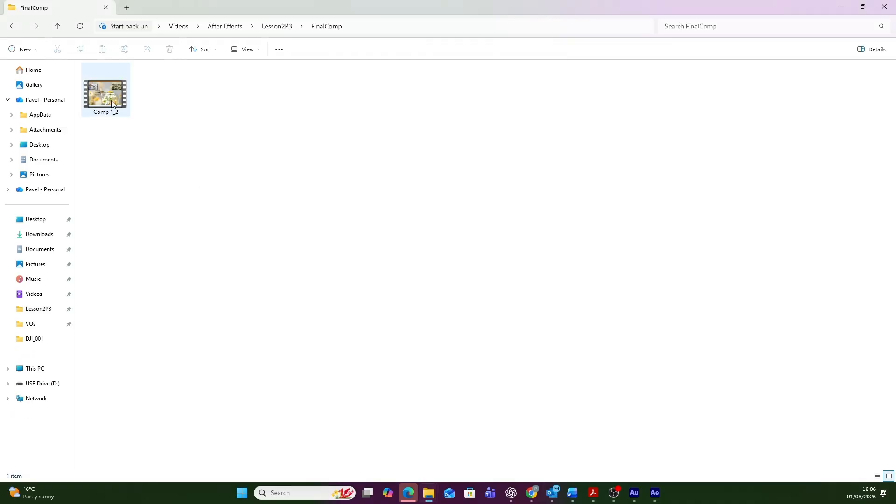
{"action": "double_click", "coordinate": [112, 105]}
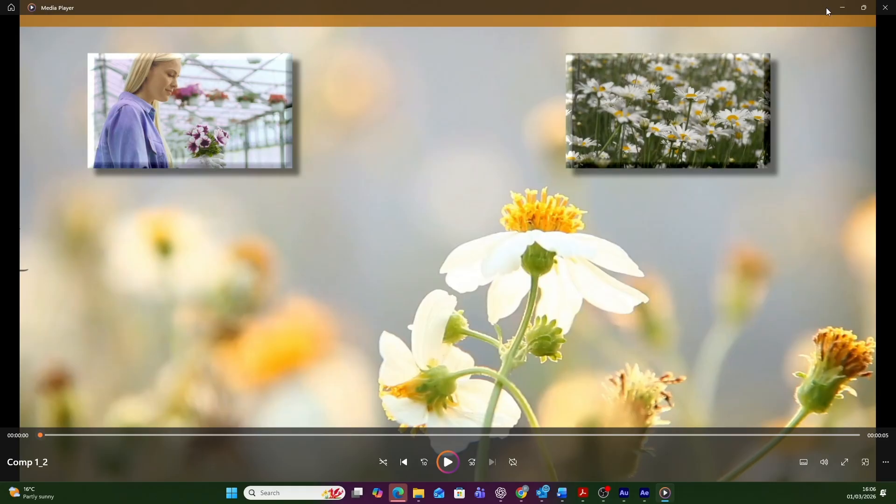
{"action": "left_click", "coordinate": [885, 8]}
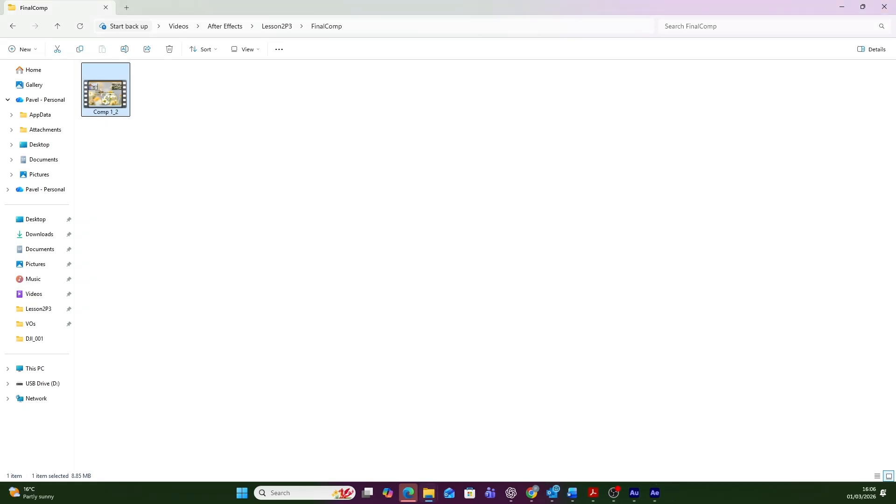
{"action": "left_click", "coordinate": [842, 7]}
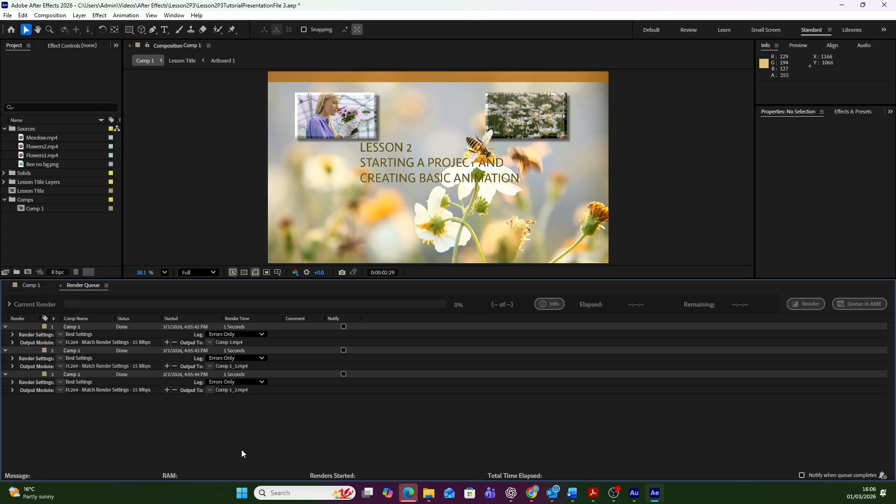
- Play back the full bee animation in the Comp 1 timeline and save the project as an incremented version
{"action": "left_click", "coordinate": [33, 286]}
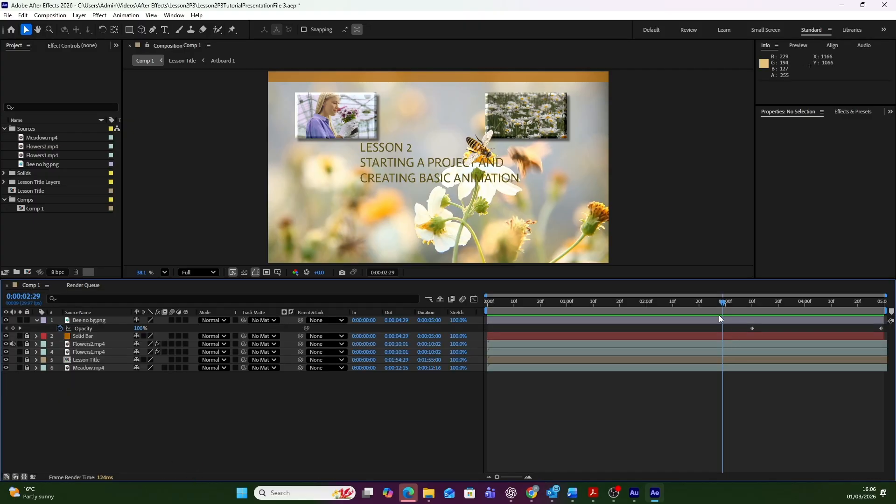
{"action": "key", "text": "space"}
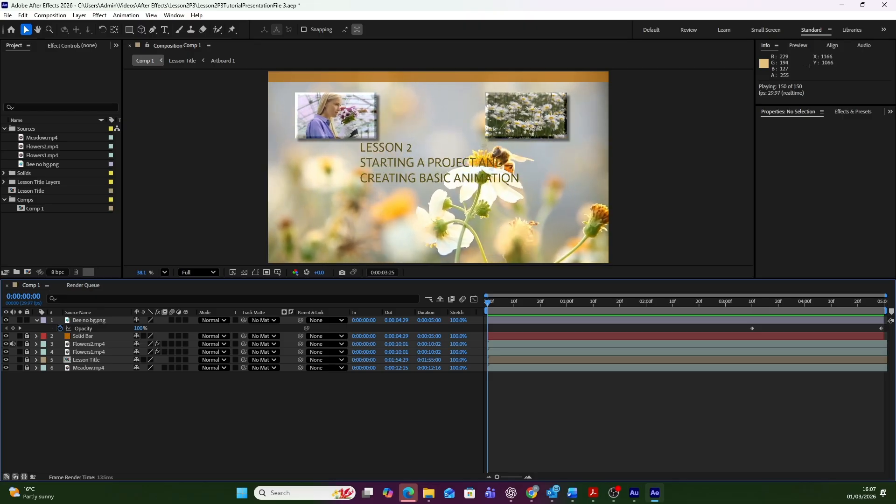
{"action": "left_click", "coordinate": [4, 18]}
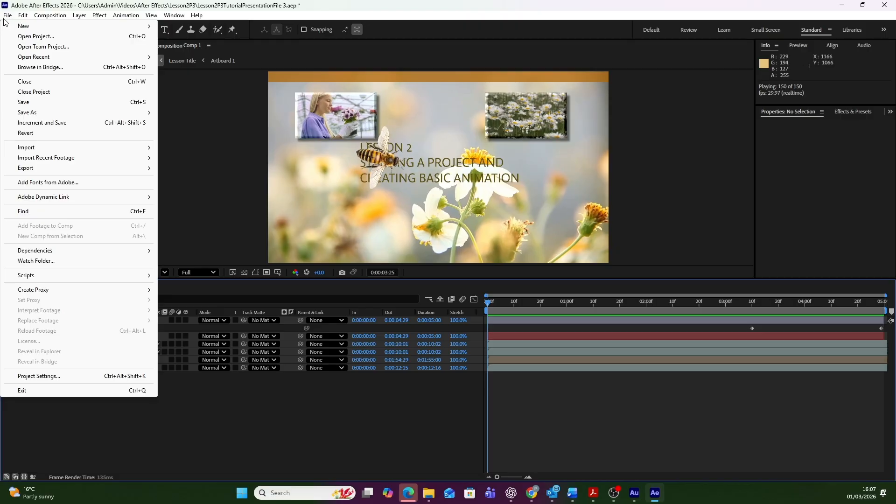
{"action": "mouse_move", "coordinate": [51, 149]}
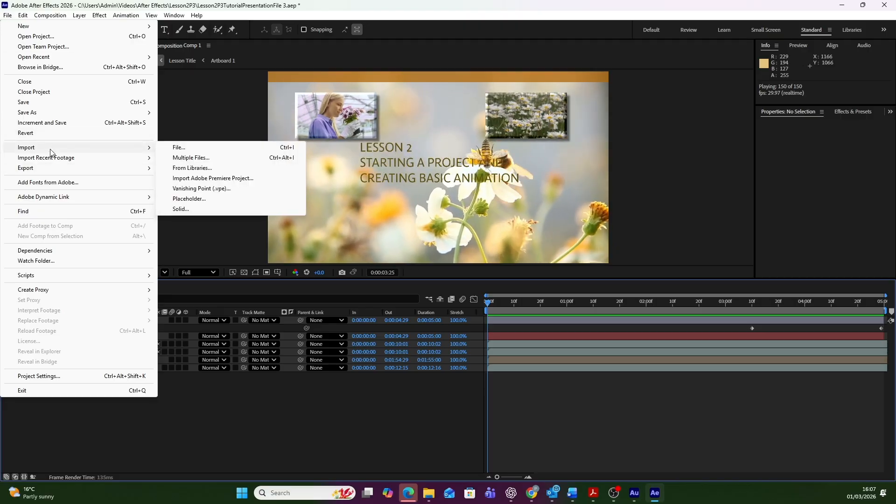
{"action": "left_click", "coordinate": [49, 125]}
{"action": "key", "text": "space"}
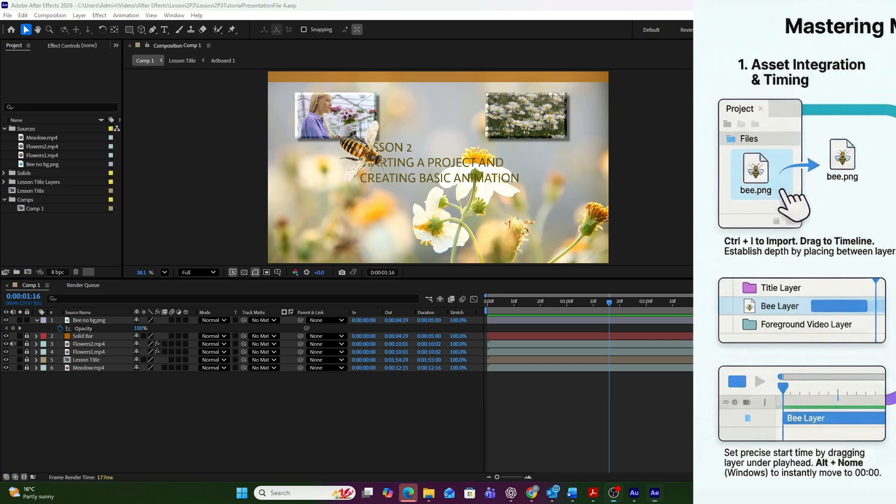